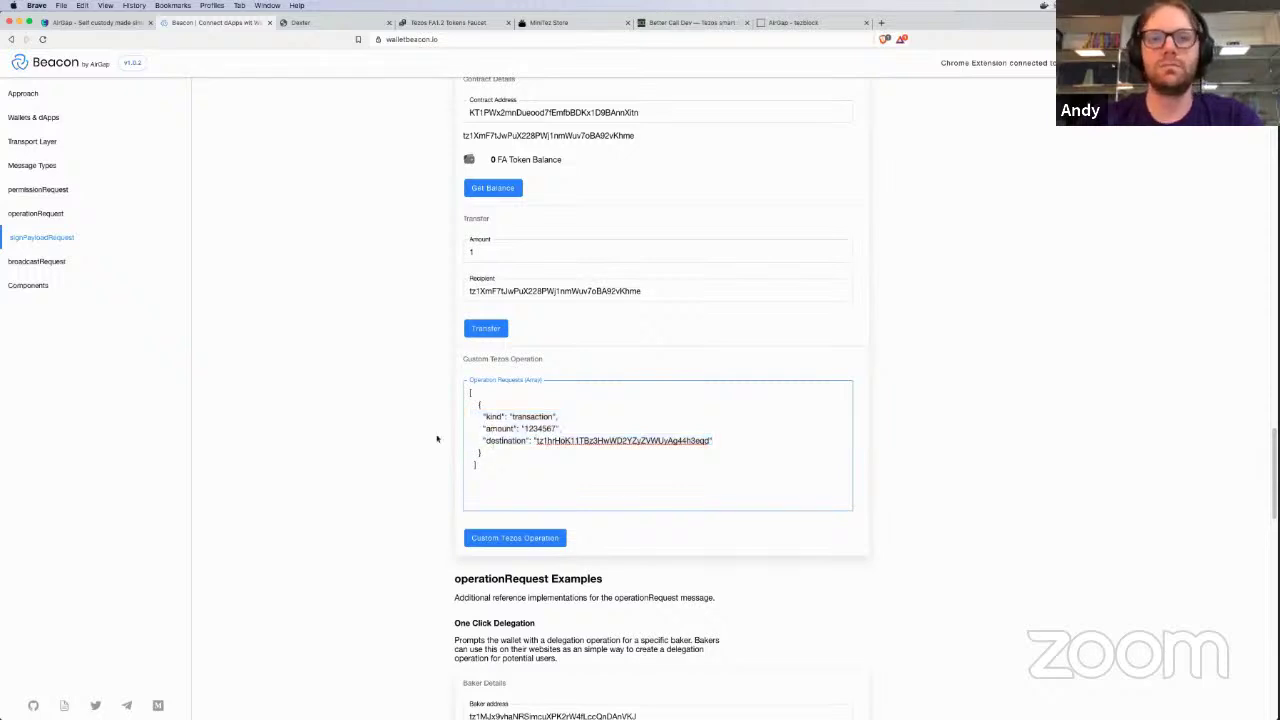
pyautogui.scroll(20, 436, 438)
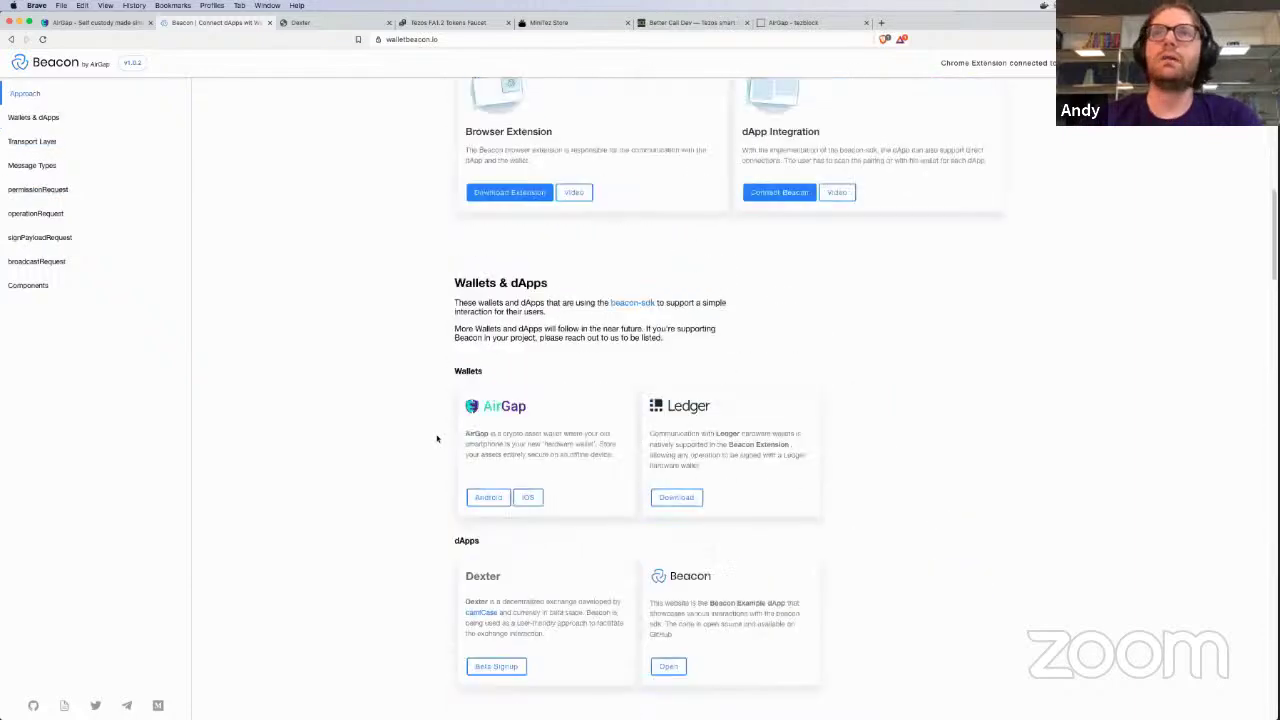
pyautogui.scroll(5, 730, 400)
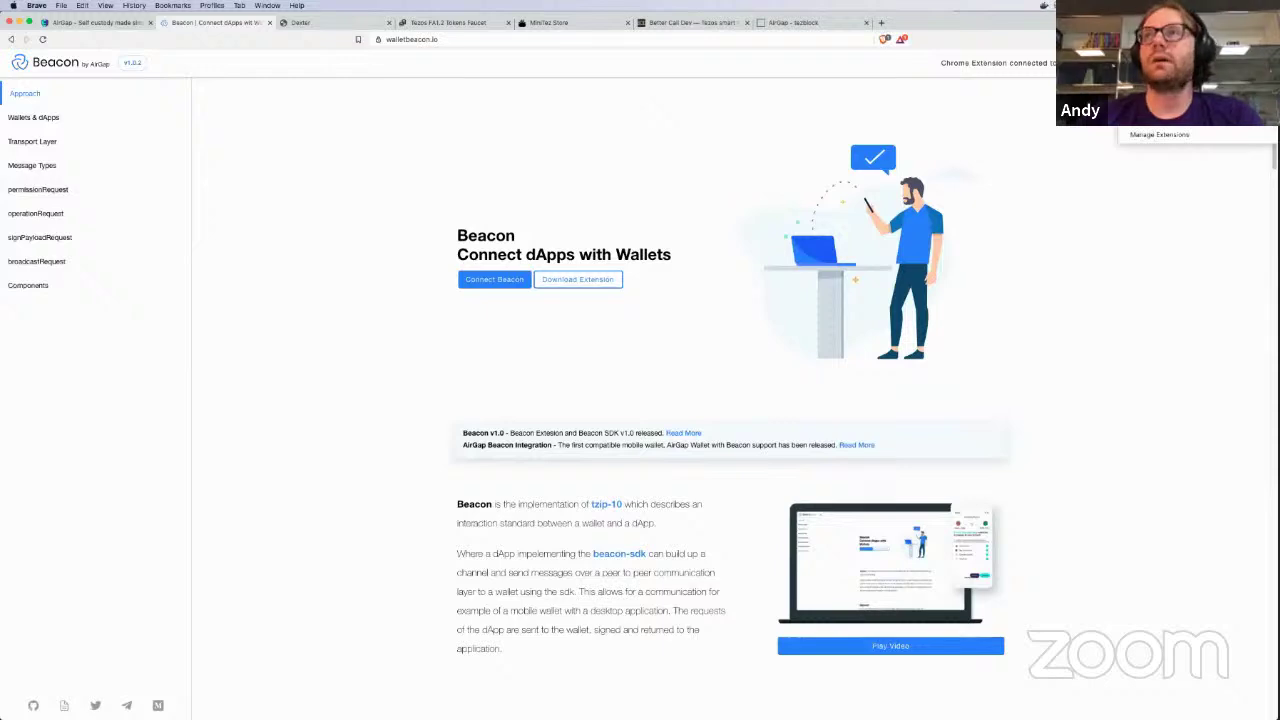
pyautogui.click(1106, 138)
pyautogui.rightClick(1106, 138)
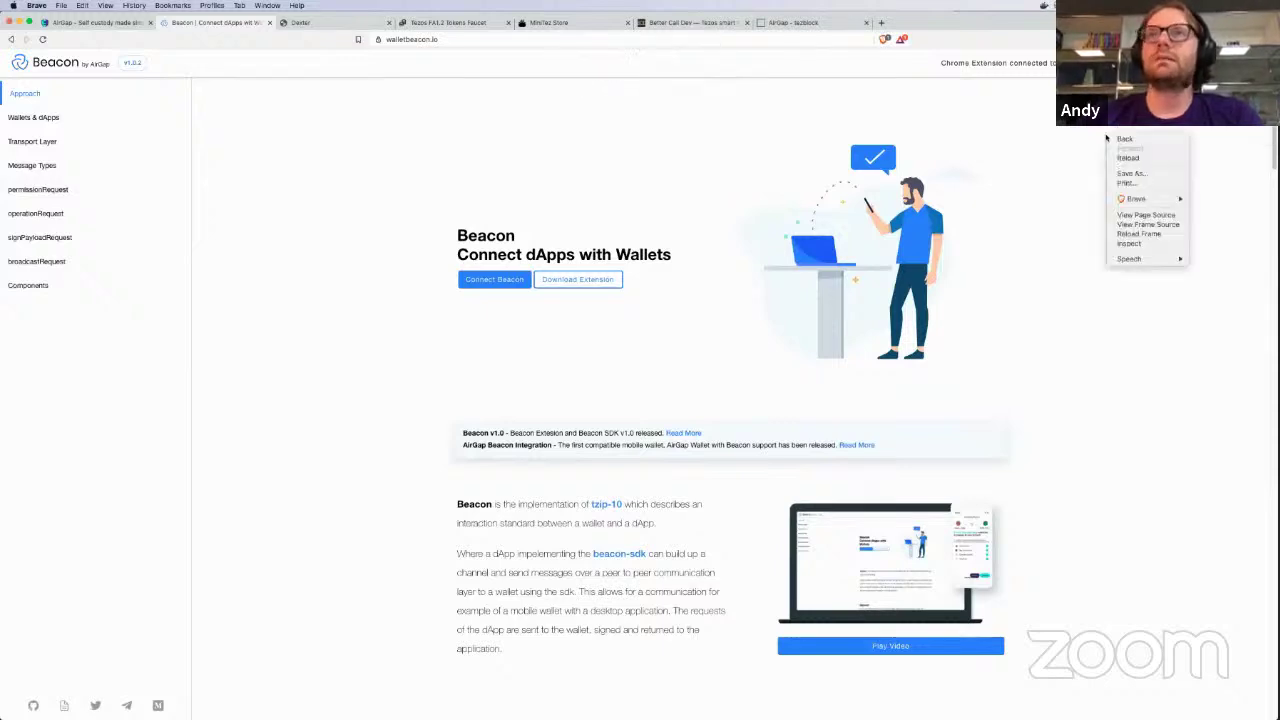
pyautogui.press('Escape')
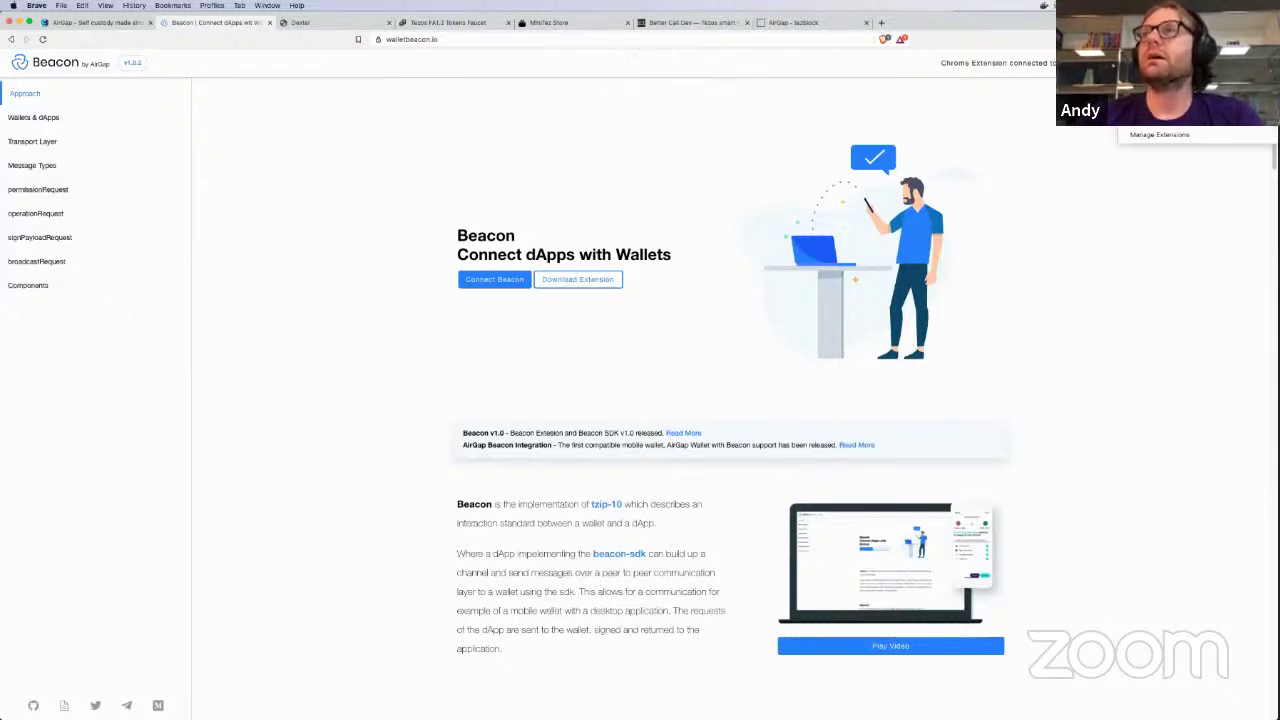
pyautogui.click(1150, 112)
pyautogui.press('Escape')
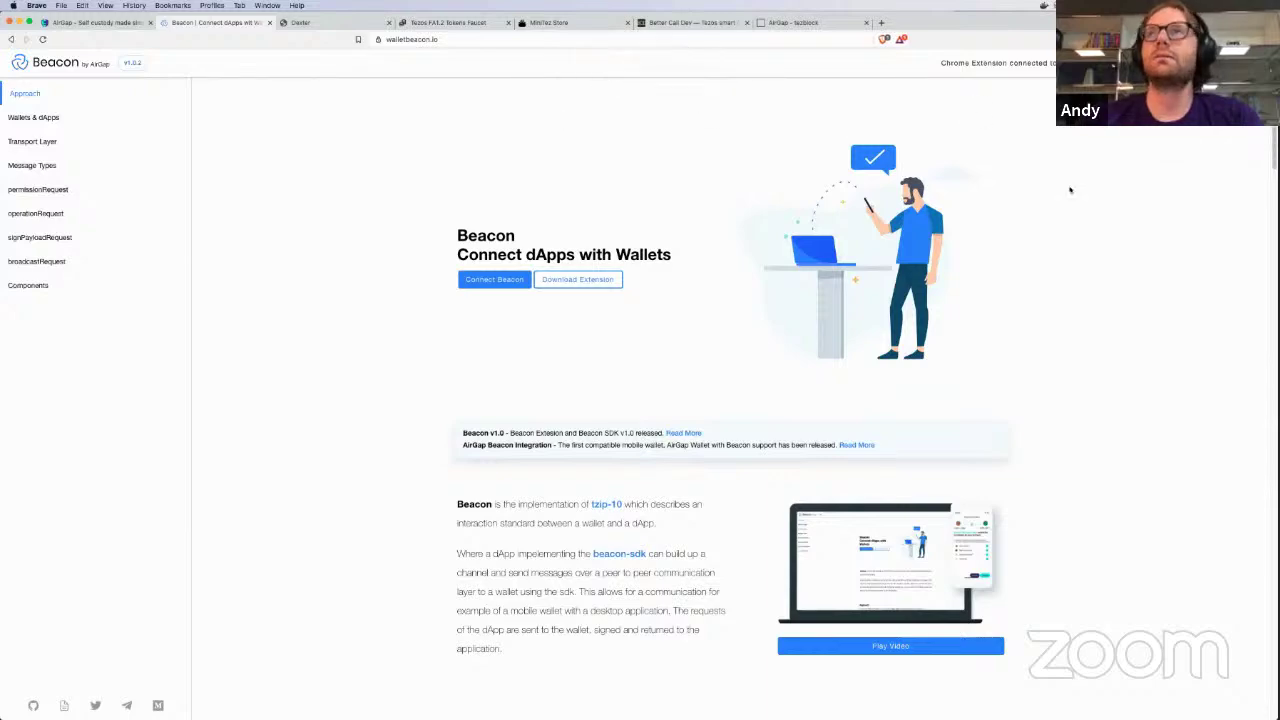
# Step: Clear the Beacon site's stored data using the browser's developer tools, then close the tools
pyautogui.rightClick(1070, 188)
pyautogui.click(1092, 295)
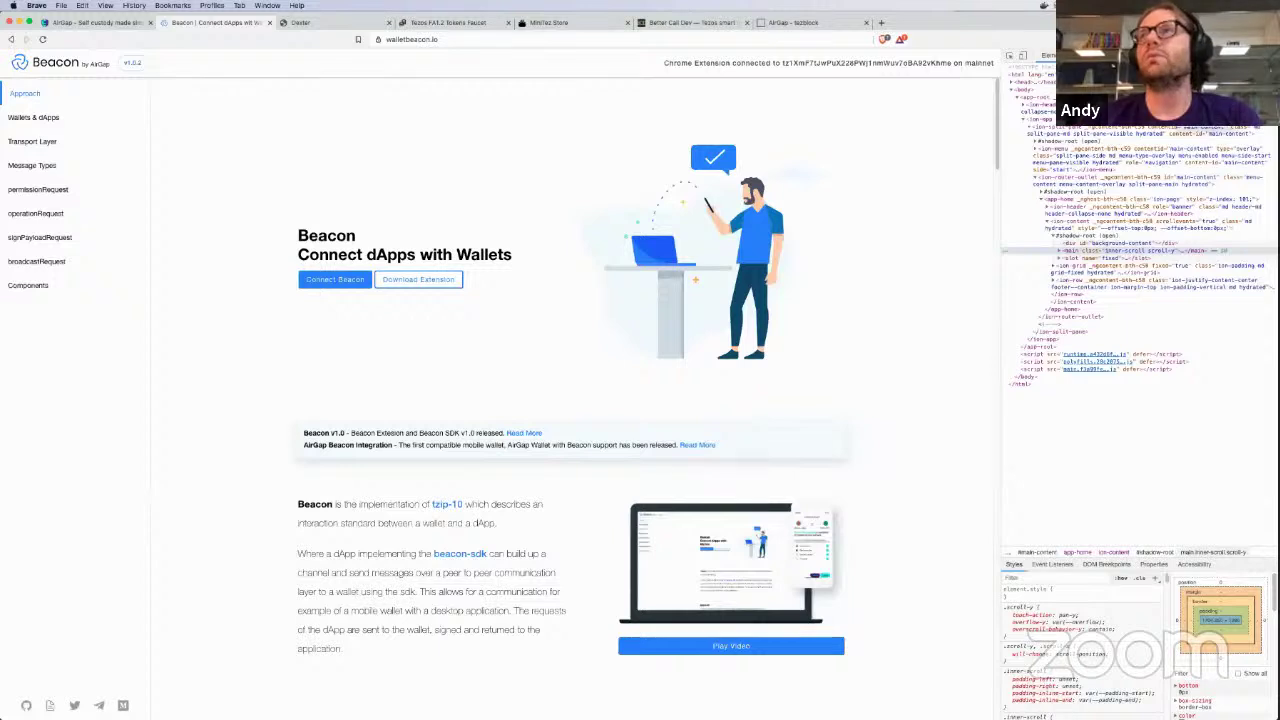
pyautogui.click(1150, 55)
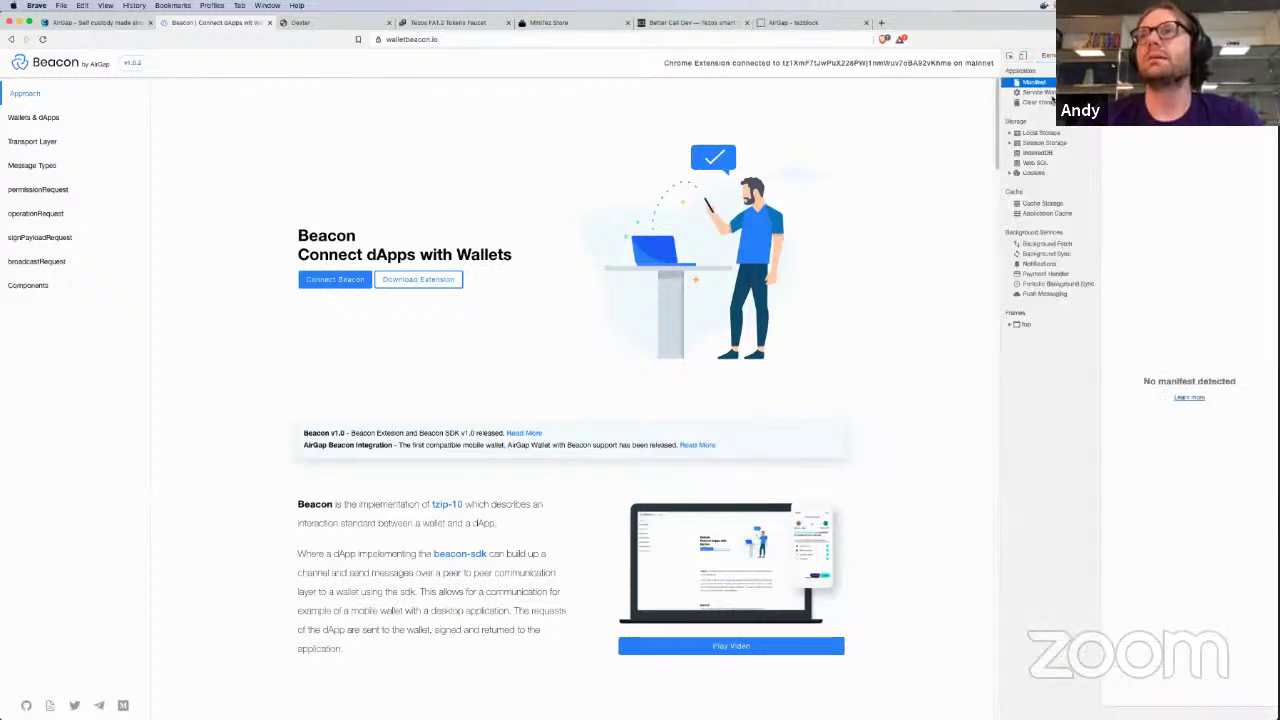
pyautogui.click(1051, 103)
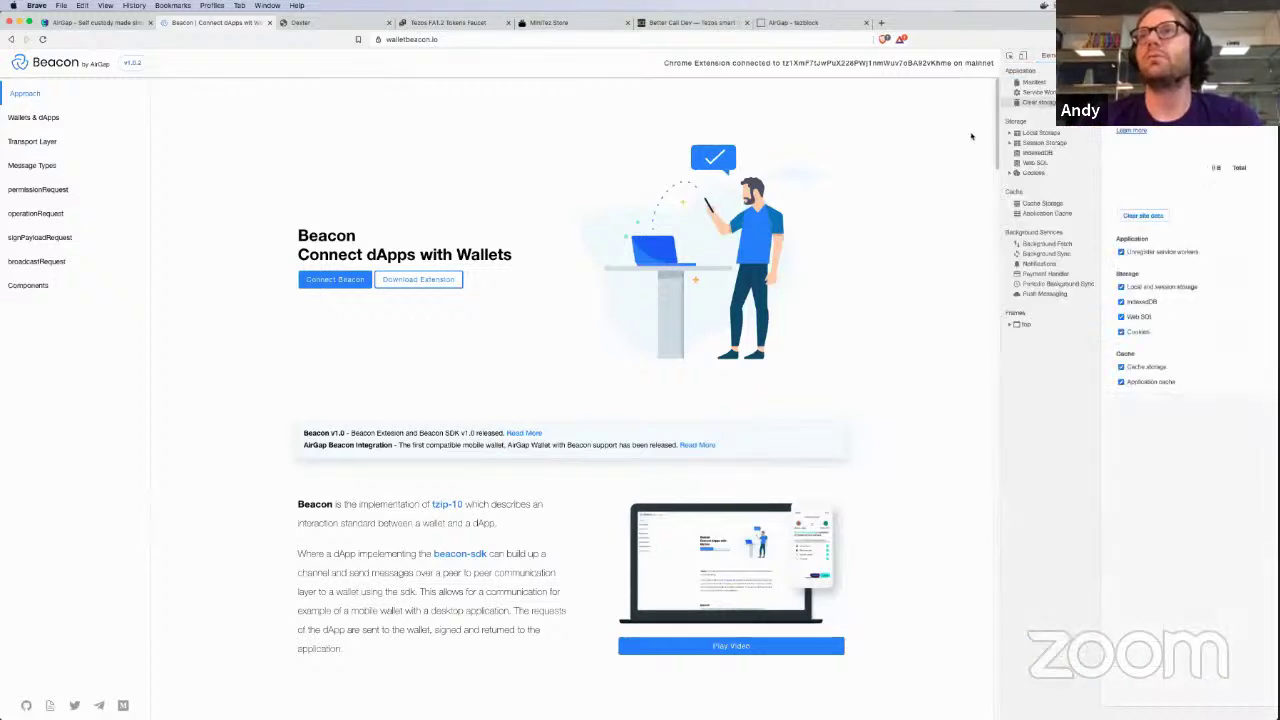
pyautogui.press('super+alt+i')
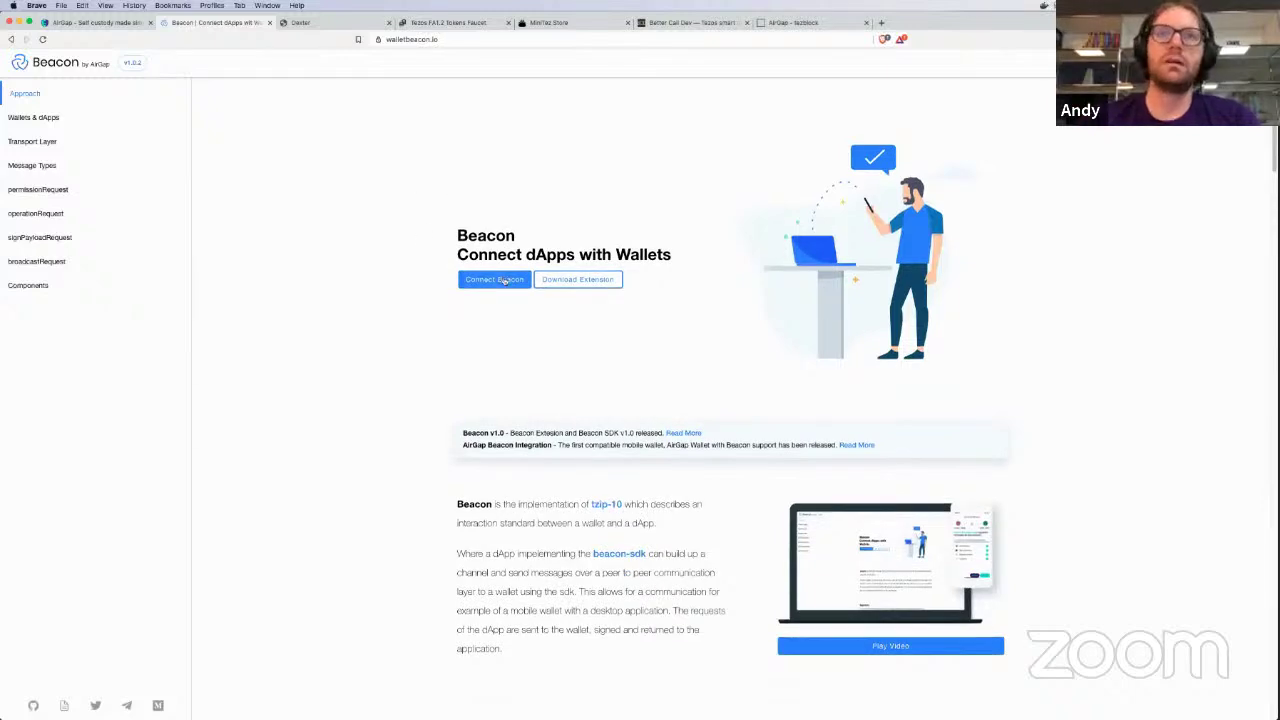
# Step: Narrow the browser window to reveal the mirrored phone wallet beside it and connect Beacon to that wallet
pyautogui.moveTo(1275, 157); pyautogui.dragTo(950, 150)
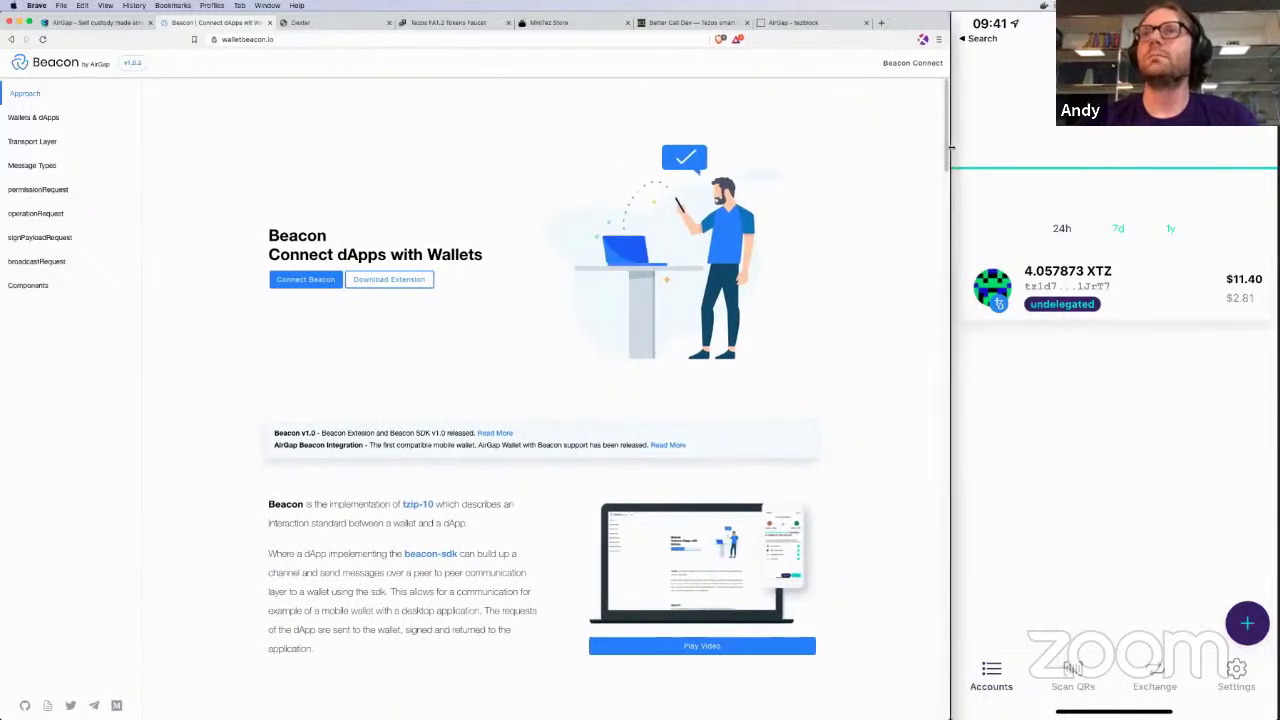
pyautogui.click(307, 282)
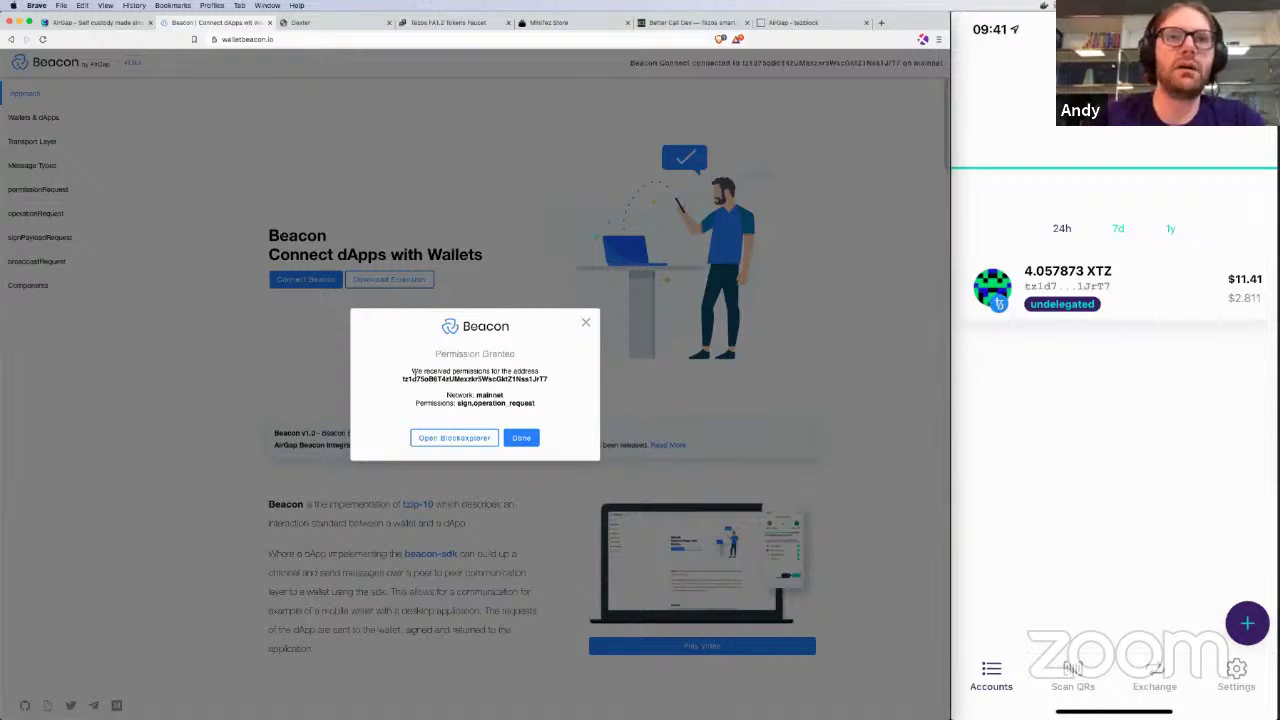
# Step: Copy the connected wallet address from the Permission Granted message and dismiss the message
pyautogui.doubleClick(414, 379)
pyautogui.press('super+c')
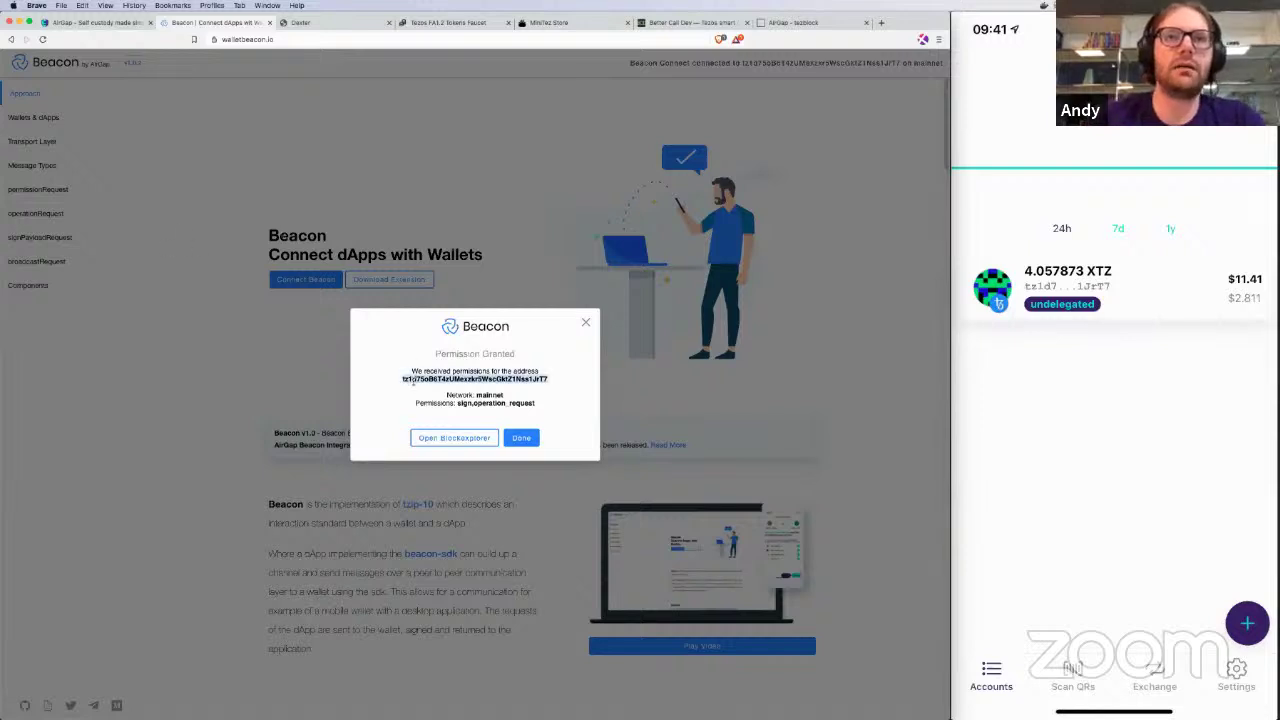
pyautogui.click(520, 438)
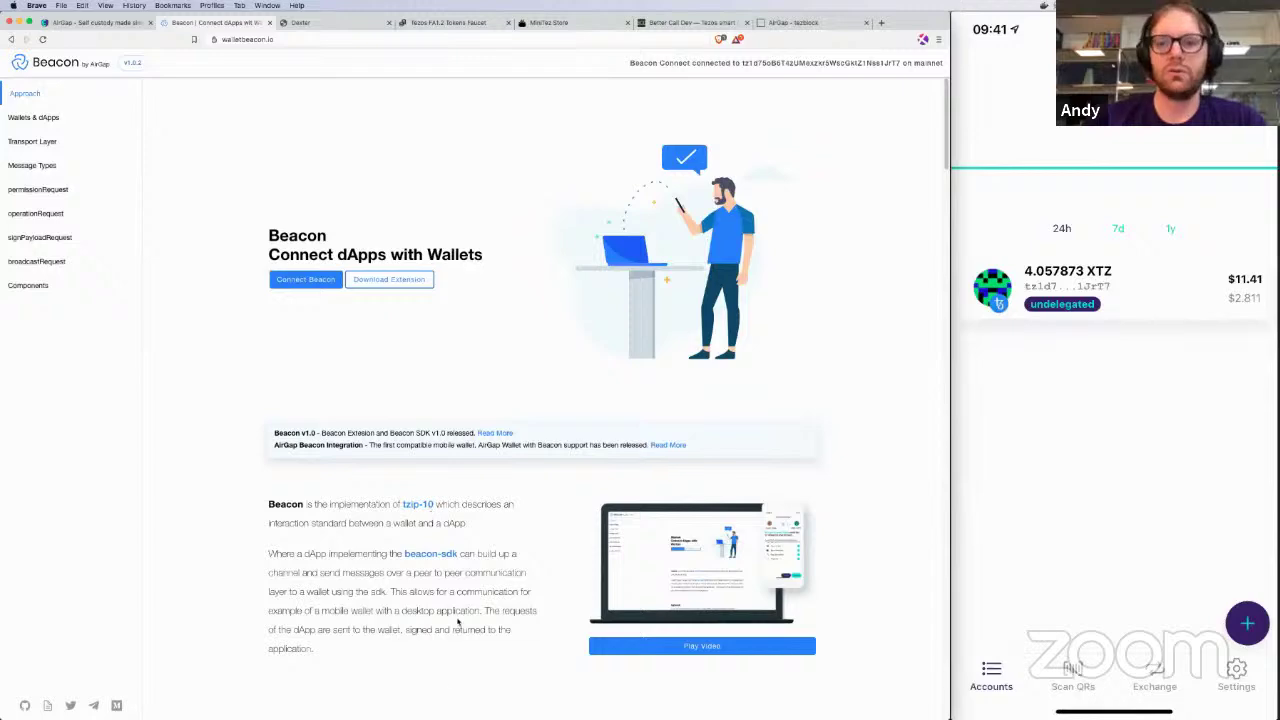
# Step: In the operationRequest example, request a transfer of amount 1 with the connected wallet's own address as recipient
pyautogui.scroll(-7, 448, 688)
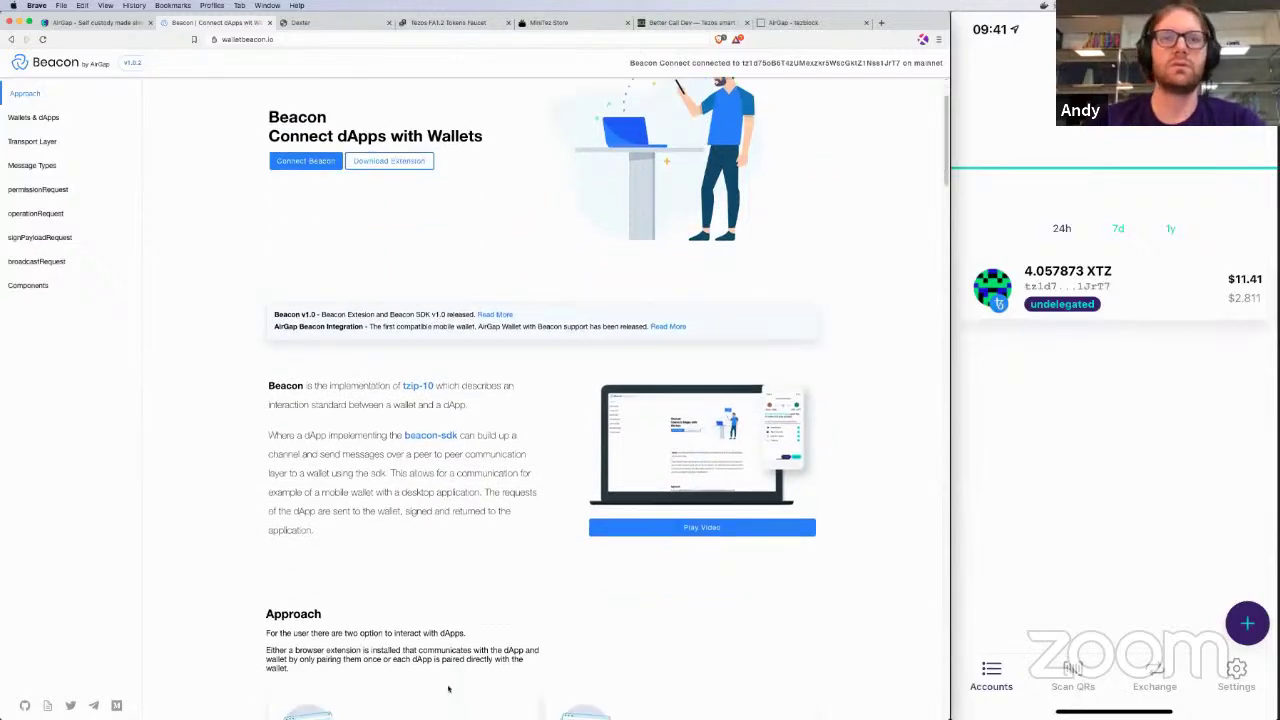
pyautogui.scroll(-10, 448, 688)
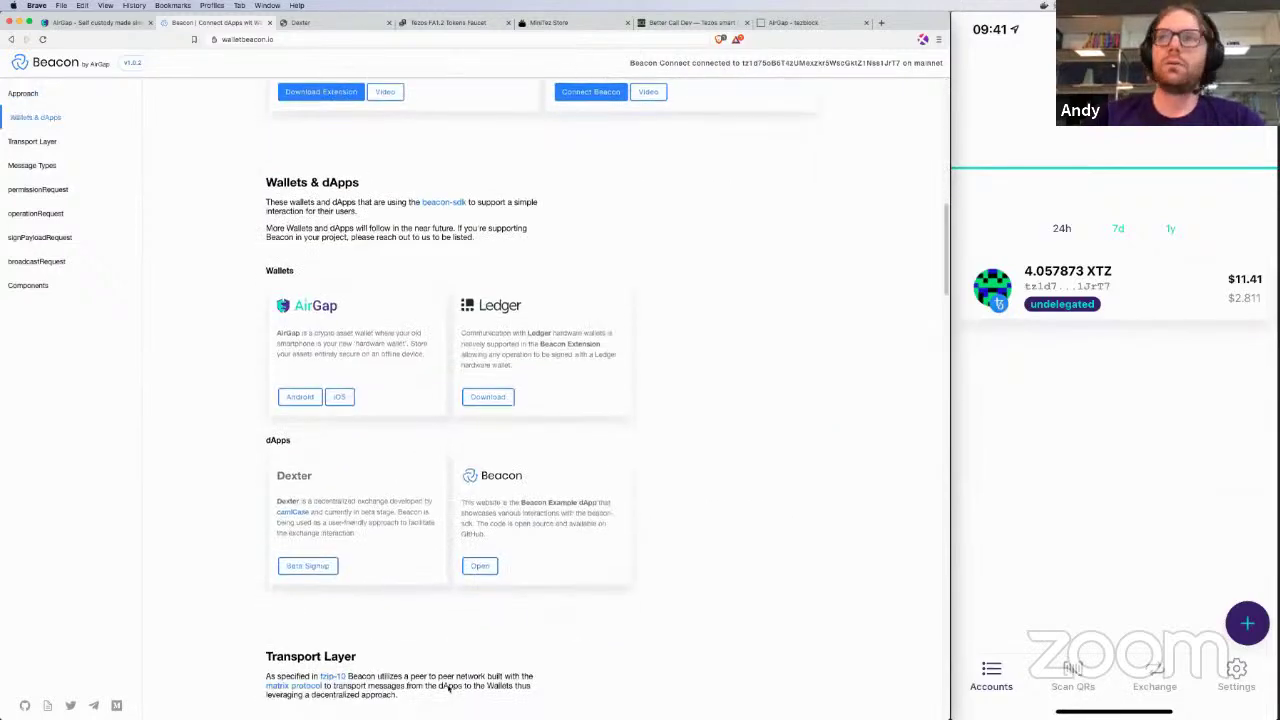
pyautogui.scroll(-10, 477, 555)
pyautogui.doubleClick(365, 399)
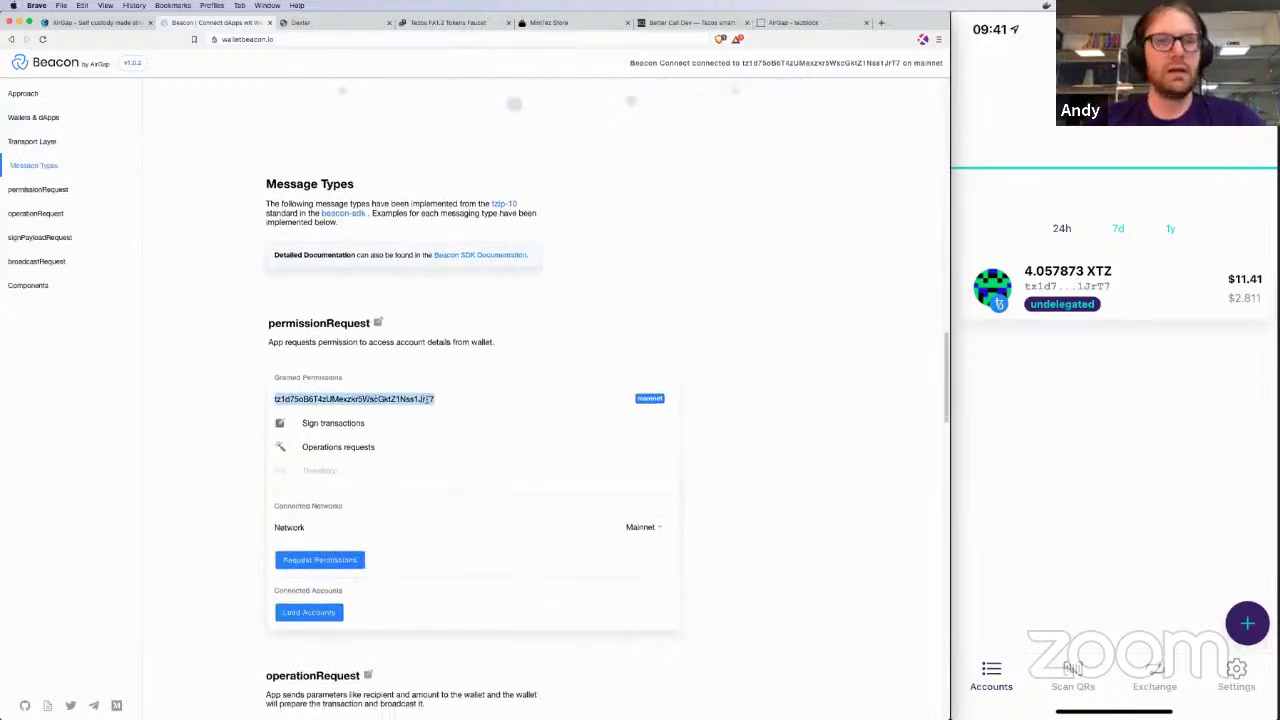
pyautogui.scroll(-10, 421, 403)
pyautogui.click(334, 430)
pyautogui.press('super+v')
pyautogui.click(352, 398)
pyautogui.write('1')
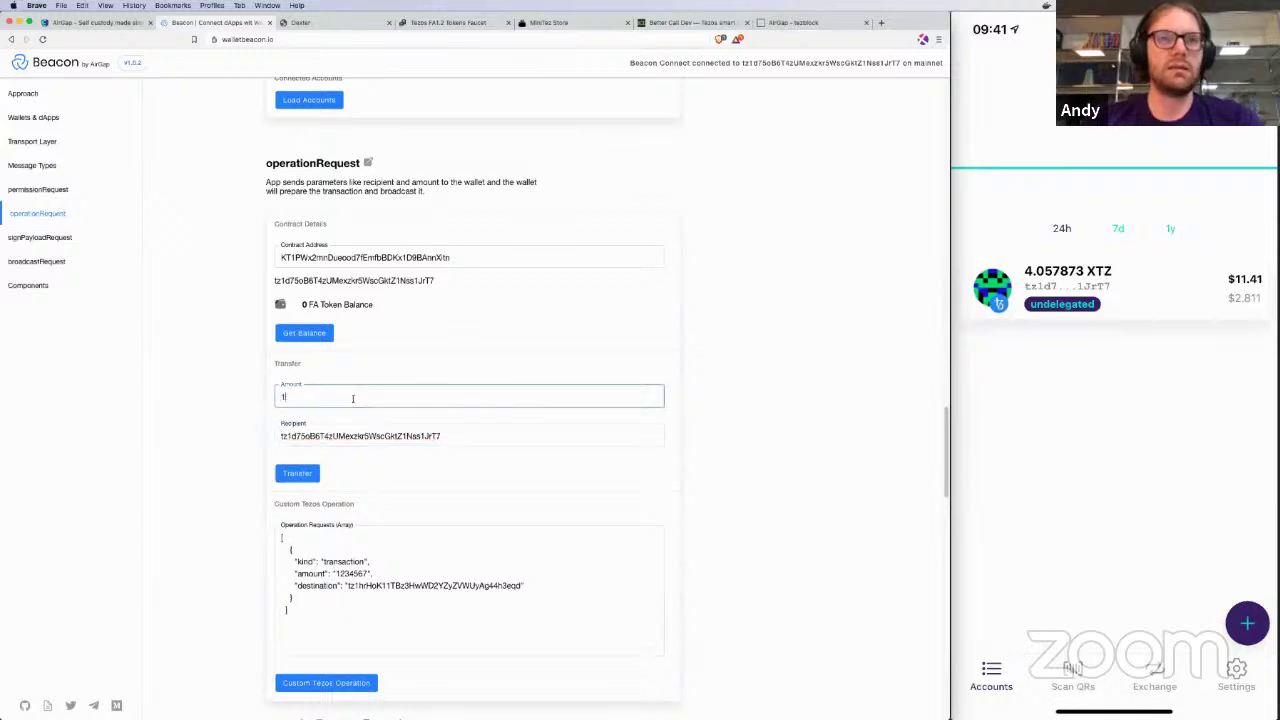
pyautogui.click(311, 475)
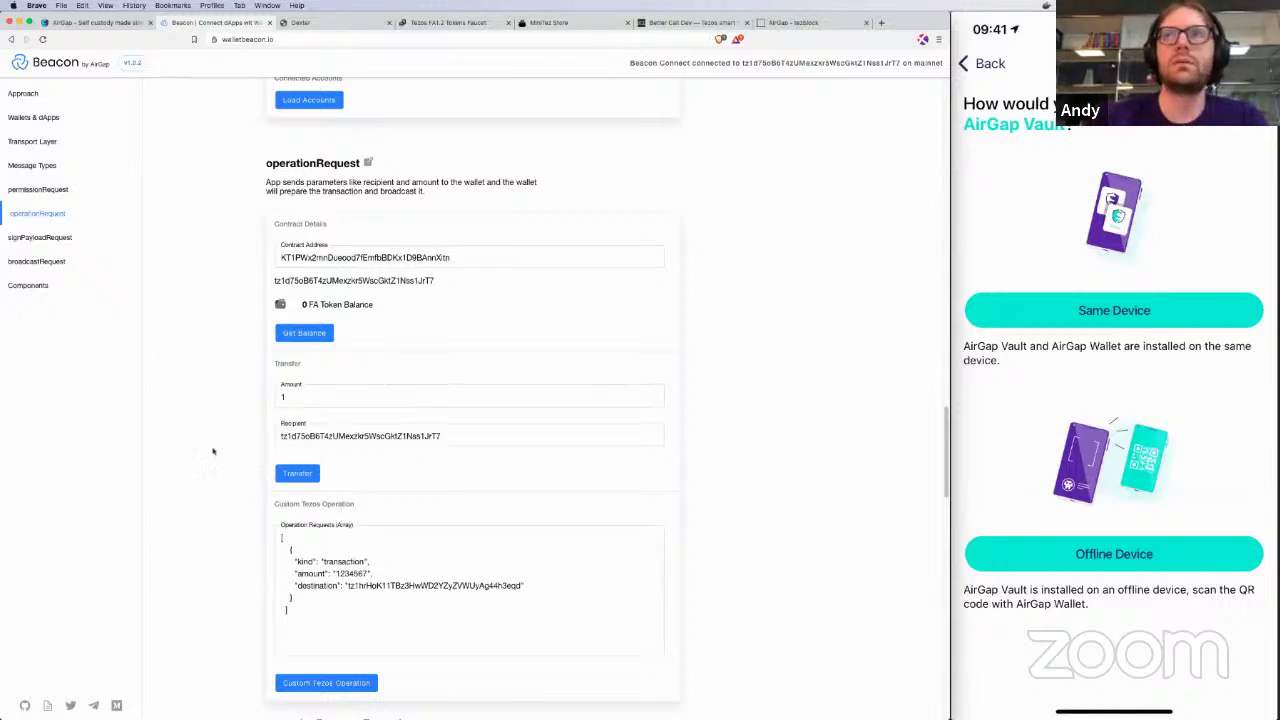
# Step: View the AirGap homepage and return to the Beacon page
pyautogui.click(100, 22)
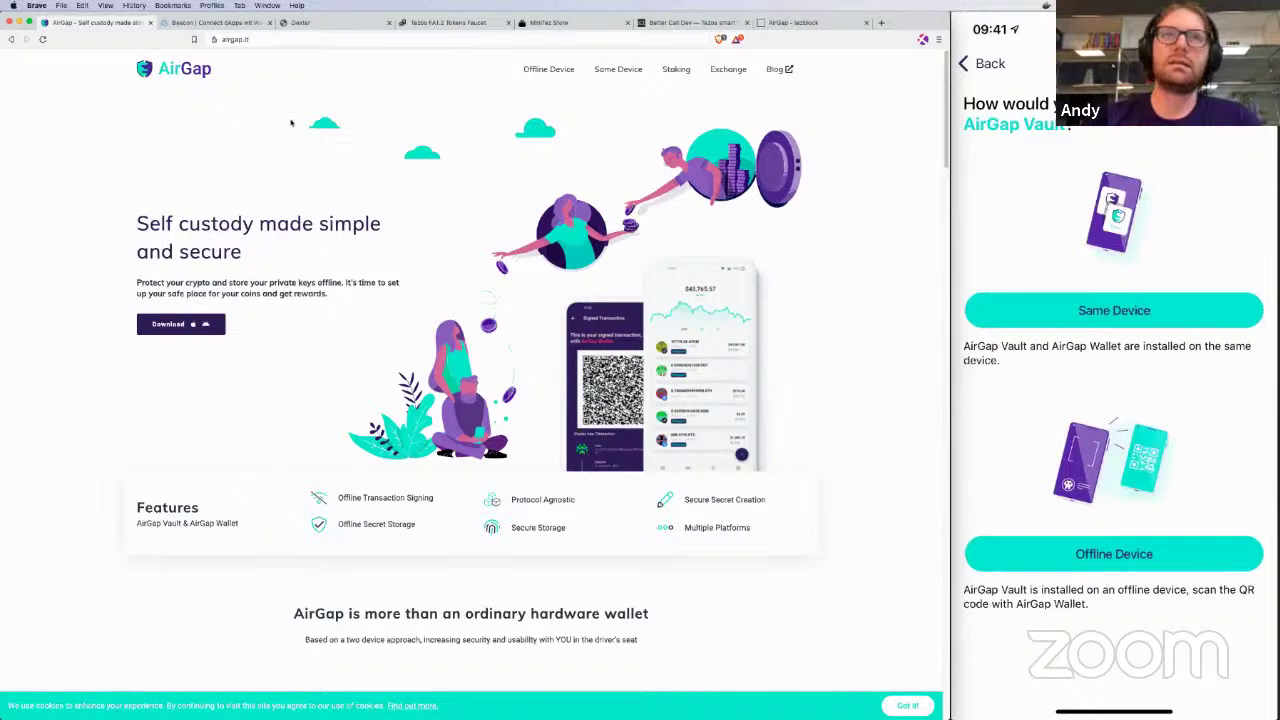
pyautogui.click(238, 22)
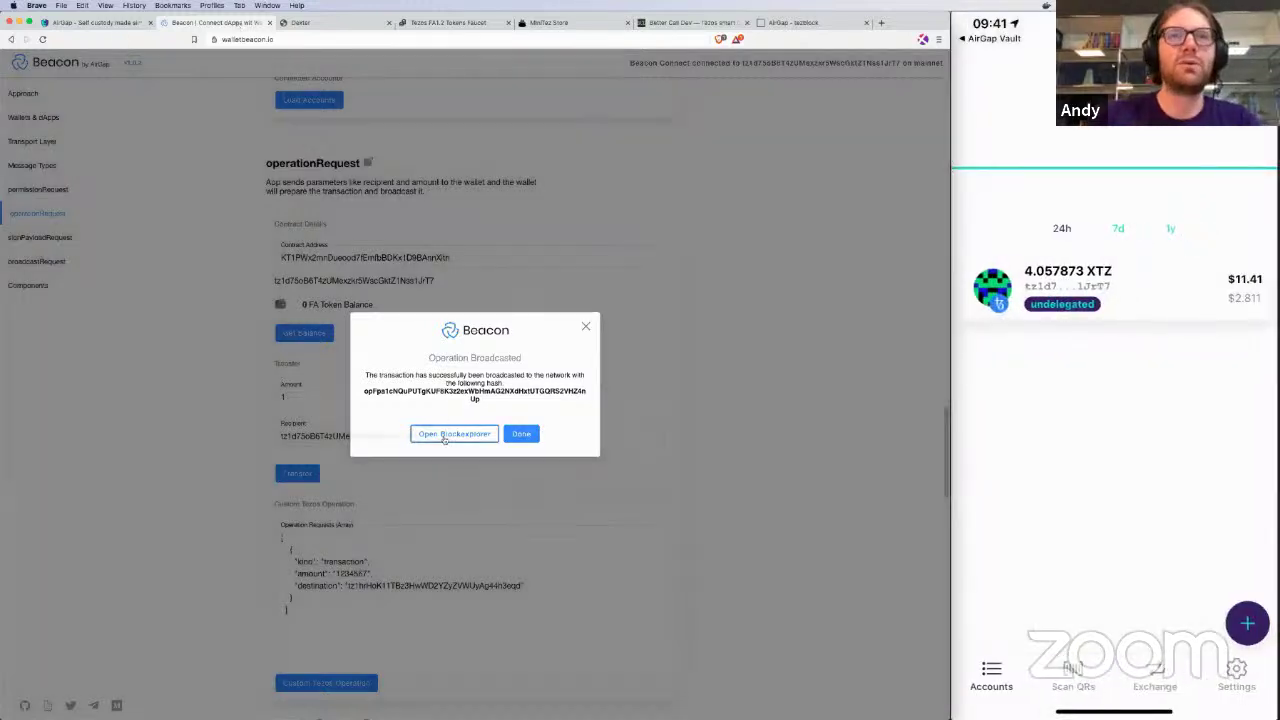
# Step: View the broadcast transfer's details in the tezblock block explorer and return to the Beacon operationRequest section
pyautogui.click(444, 436)
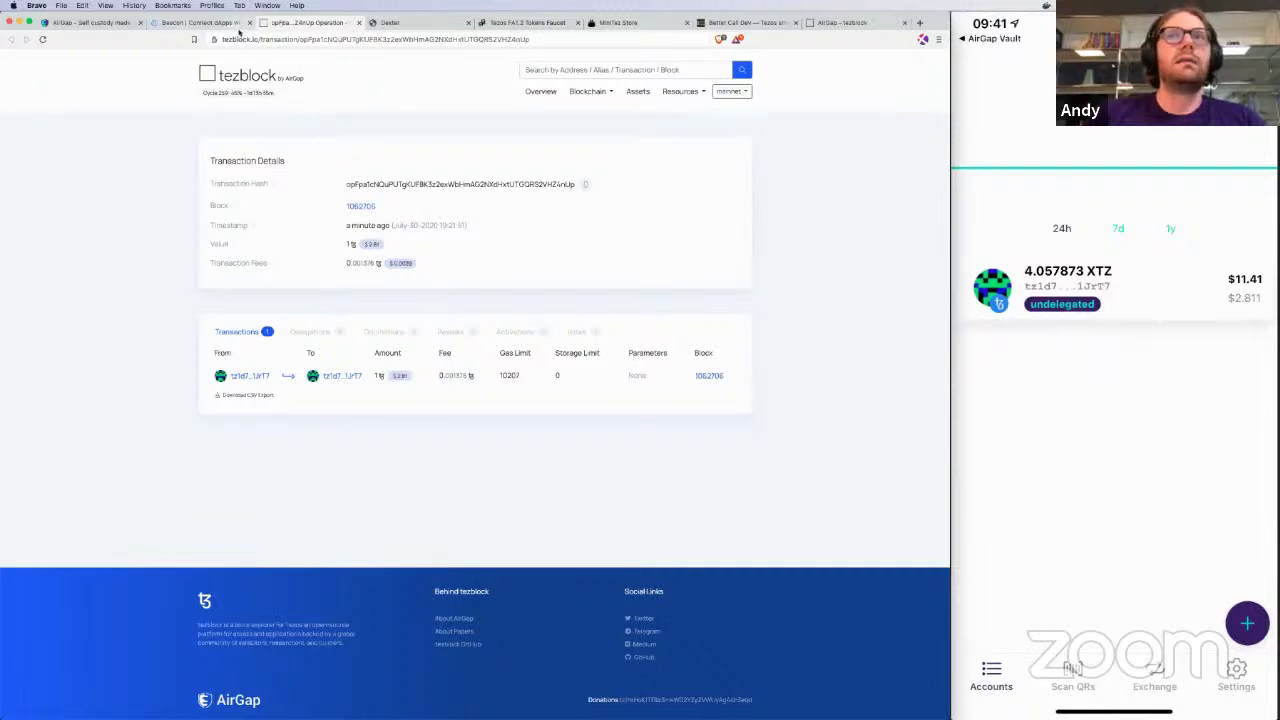
pyautogui.click(228, 24)
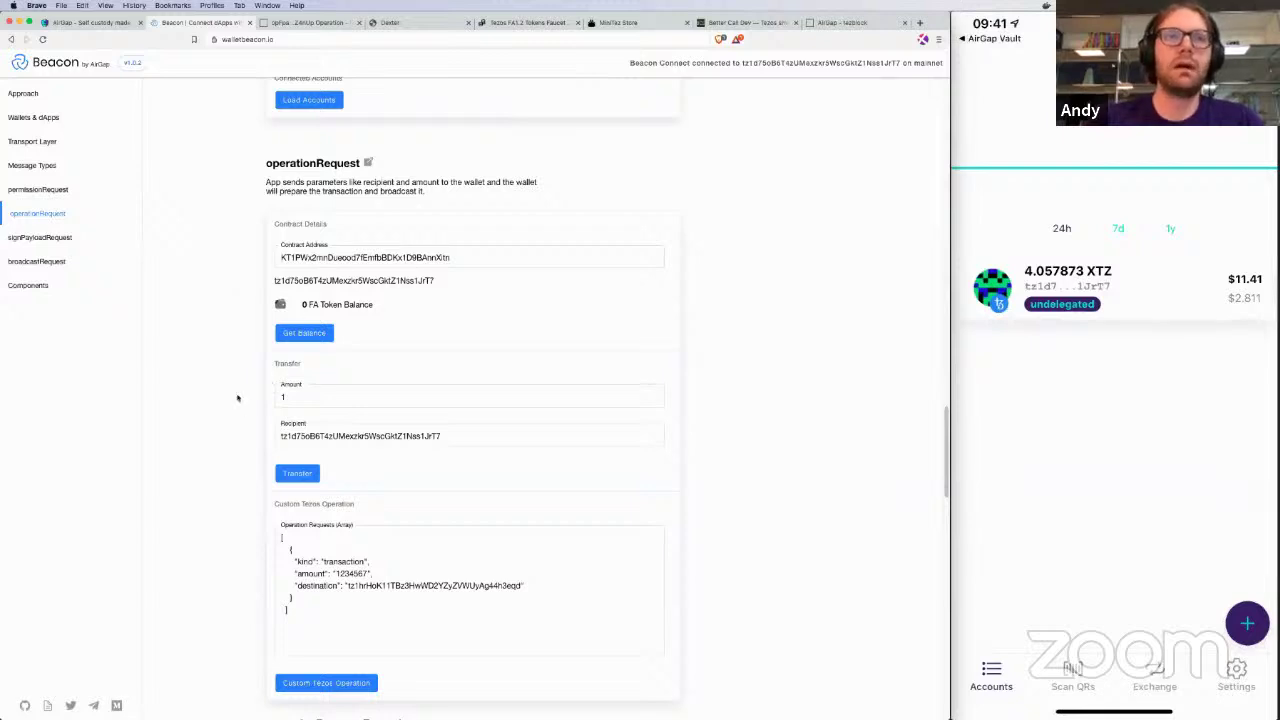
pyautogui.scroll(1, 237, 396)
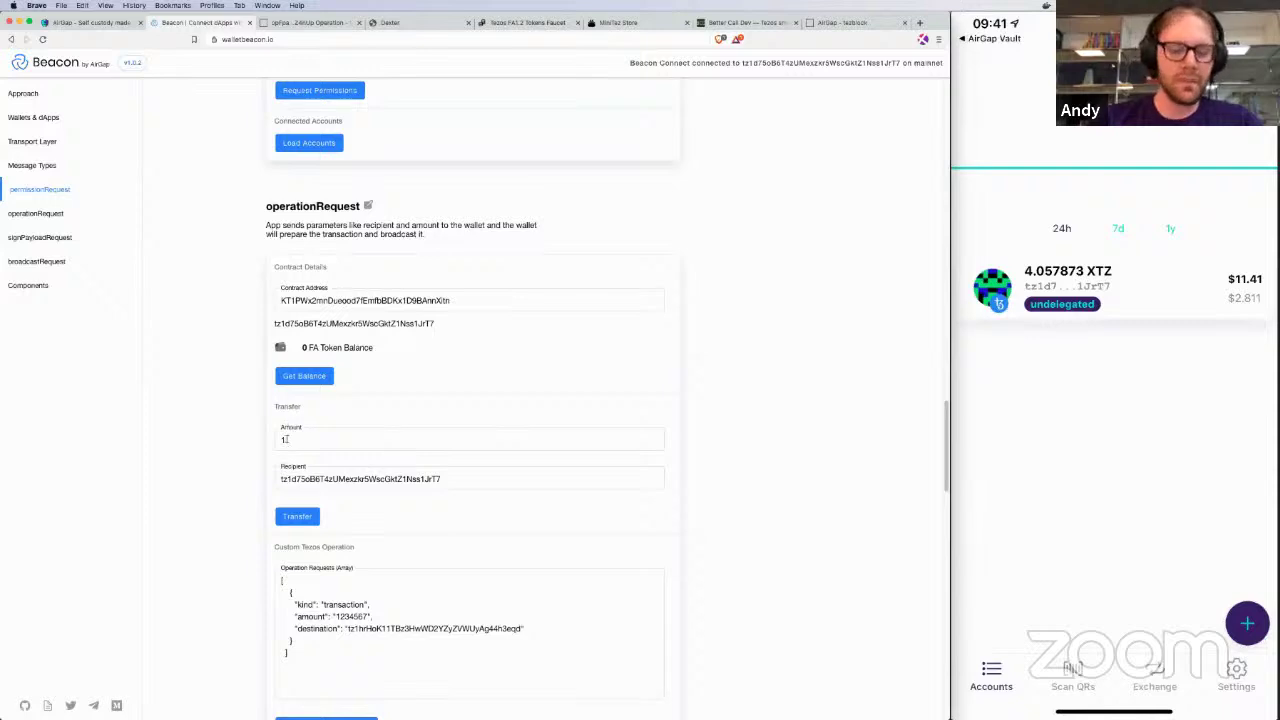
pyautogui.scroll(2, 286, 439)
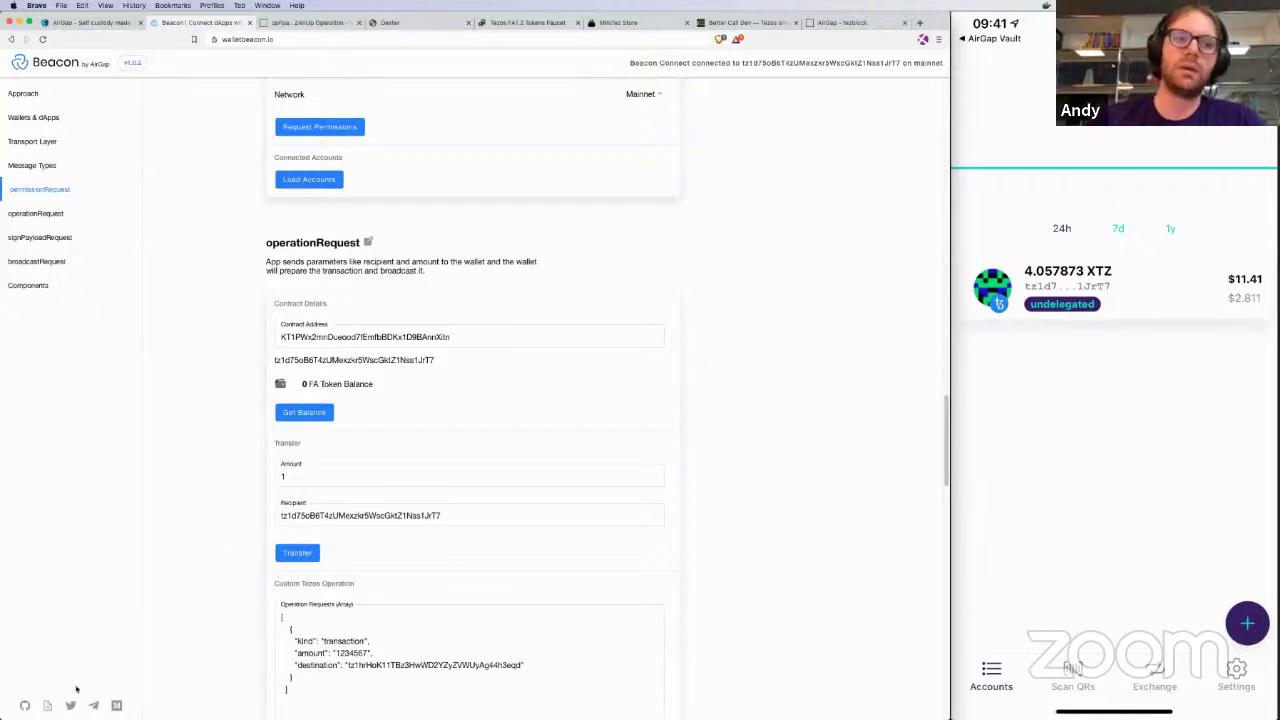
# Step: Open the beacon-sdk GitHub repository from the Beacon site and show the example code in its readme
pyautogui.click(25, 706)
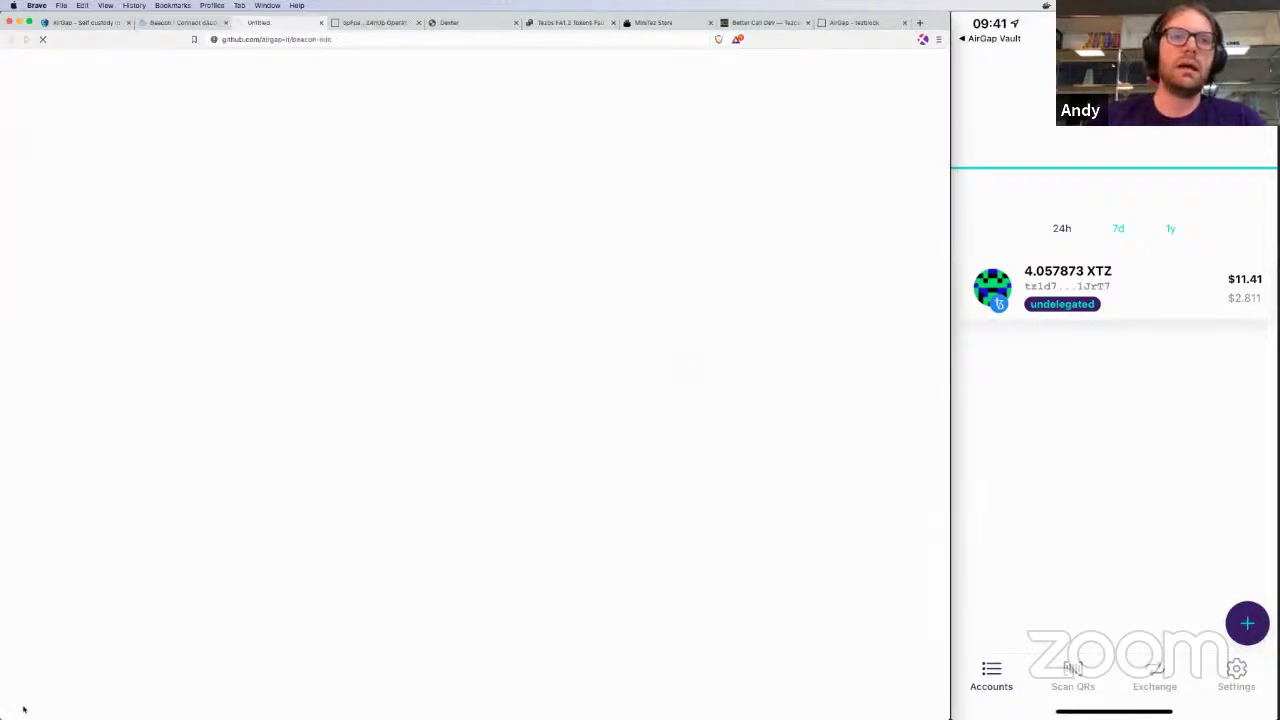
pyautogui.scroll(-10, 275, 373)
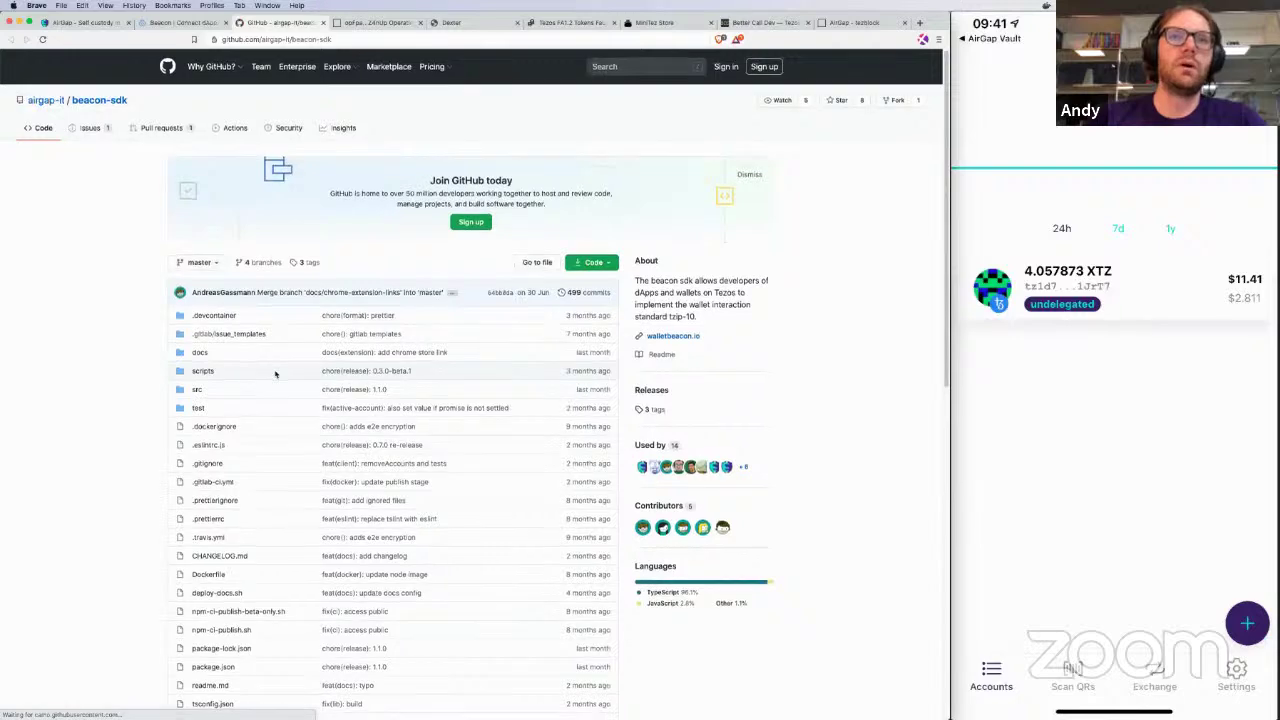
pyautogui.scroll(-2, 275, 370)
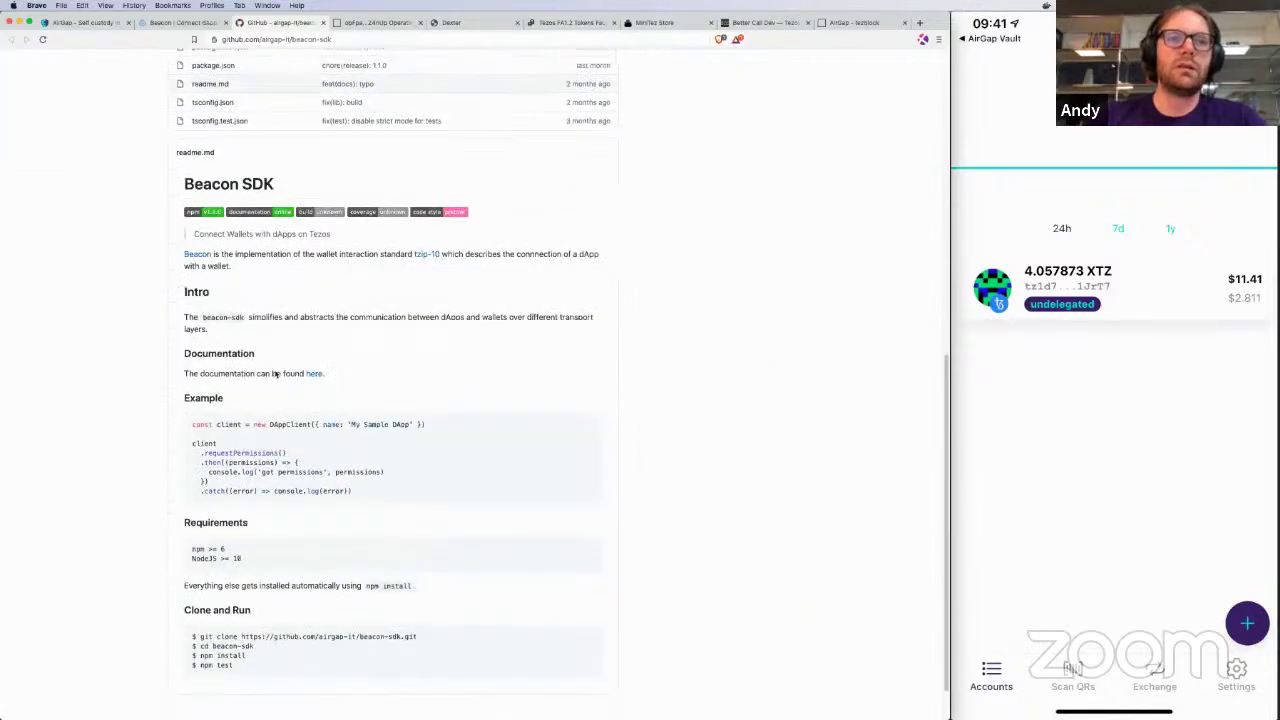
# Step: Examine the readme's DAppClient example by highlighting the client creation, app name, requestPermissions call and permission logging
pyautogui.moveTo(360, 446); pyautogui.dragTo(185, 381)
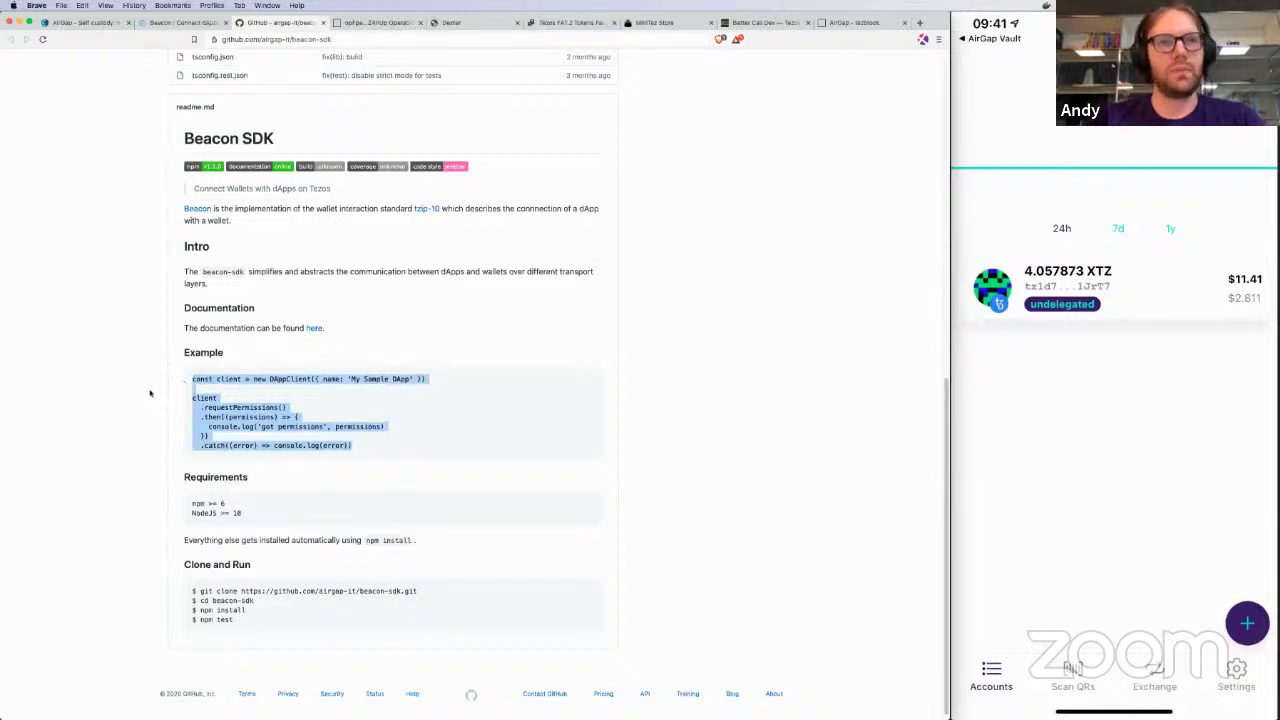
pyautogui.doubleClick(282, 380)
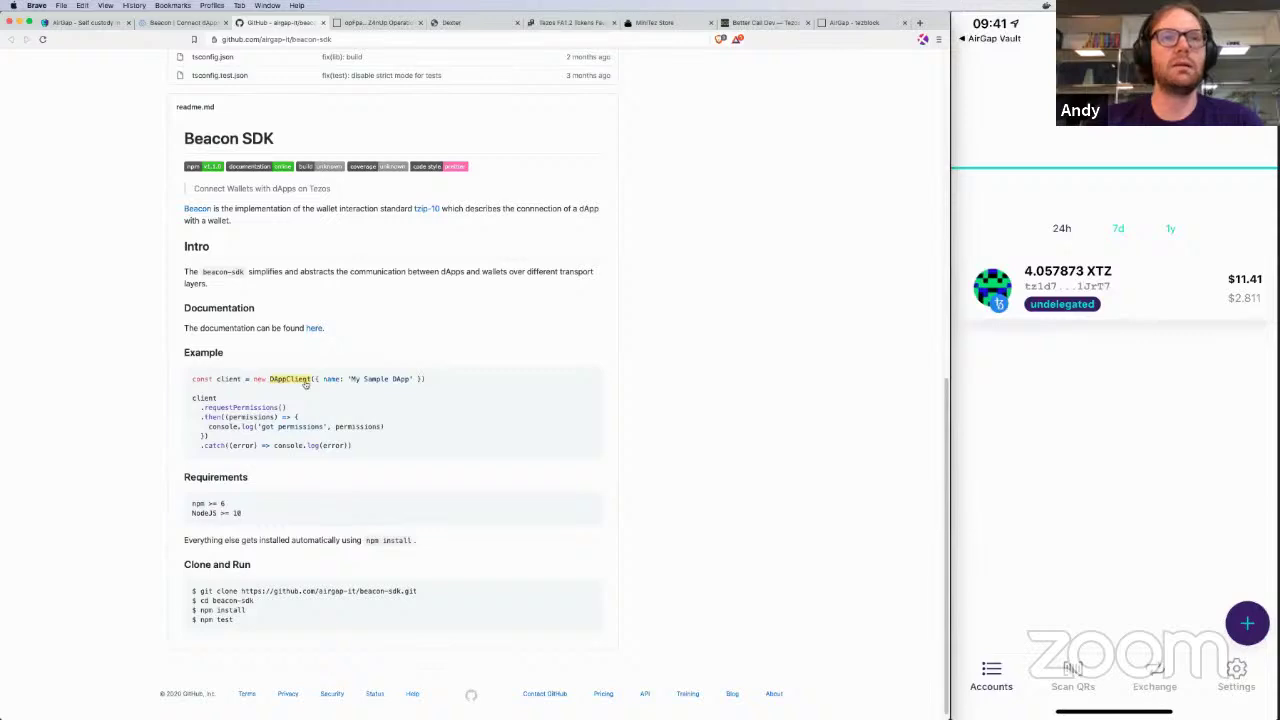
pyautogui.moveTo(350, 379); pyautogui.dragTo(410, 379)
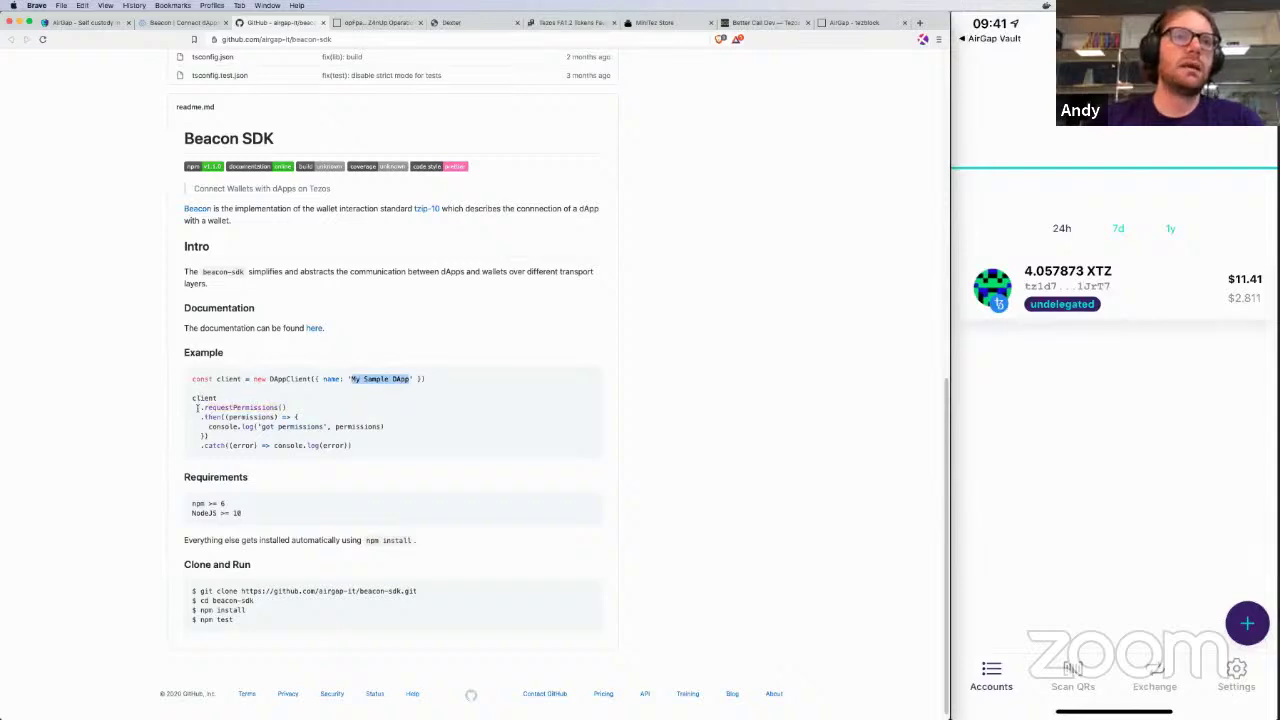
pyautogui.moveTo(200, 408); pyautogui.dragTo(304, 412)
pyautogui.click(304, 412)
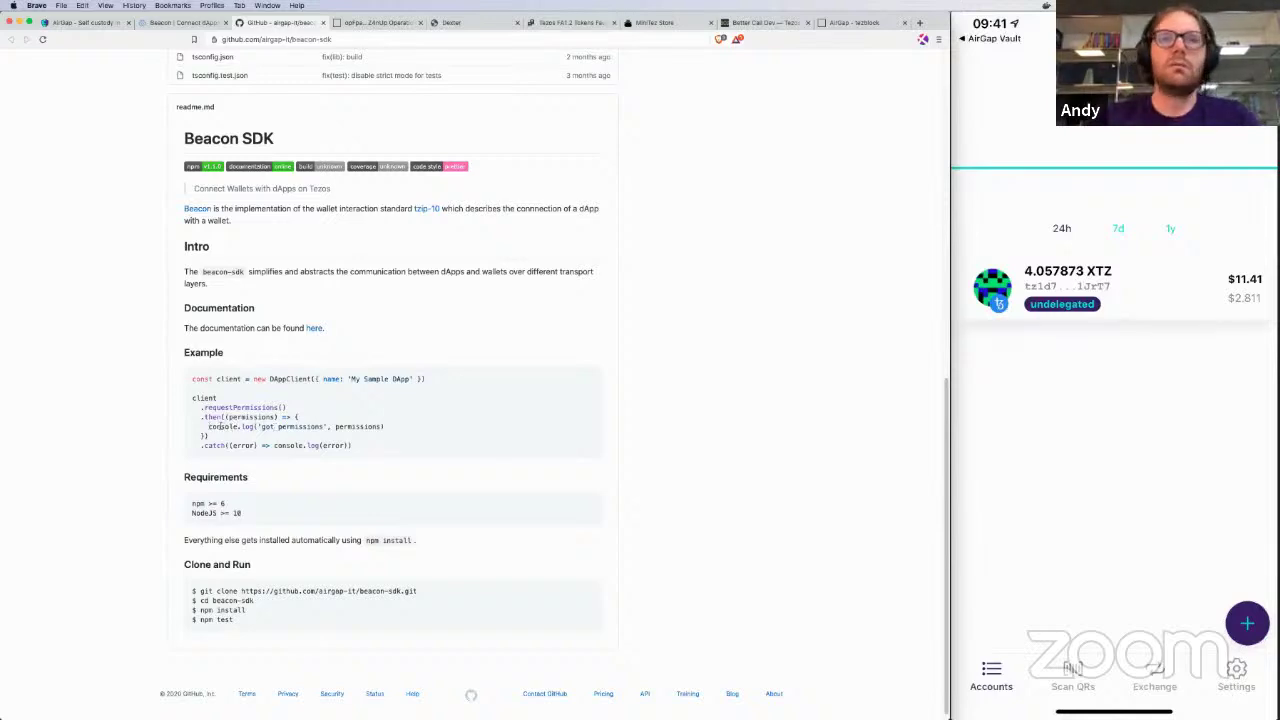
pyautogui.moveTo(209, 426); pyautogui.dragTo(403, 427)
pyautogui.click(392, 433)
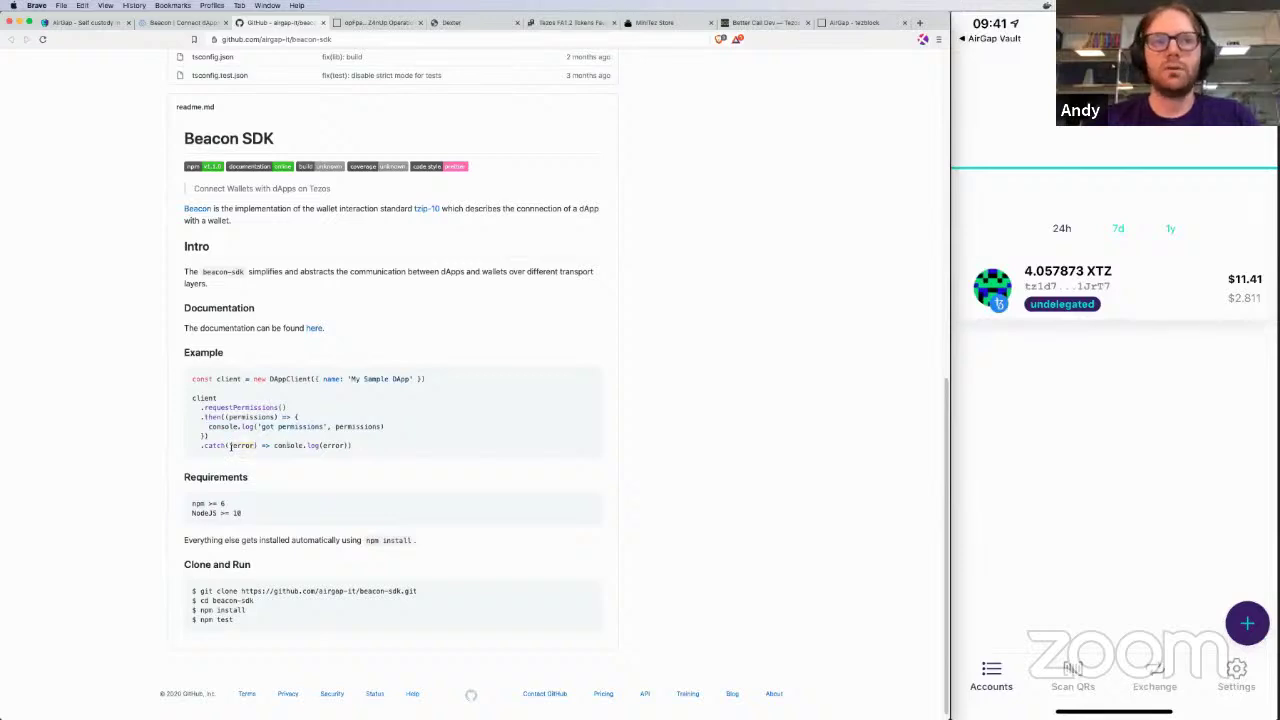
pyautogui.moveTo(371, 449); pyautogui.dragTo(185, 381)
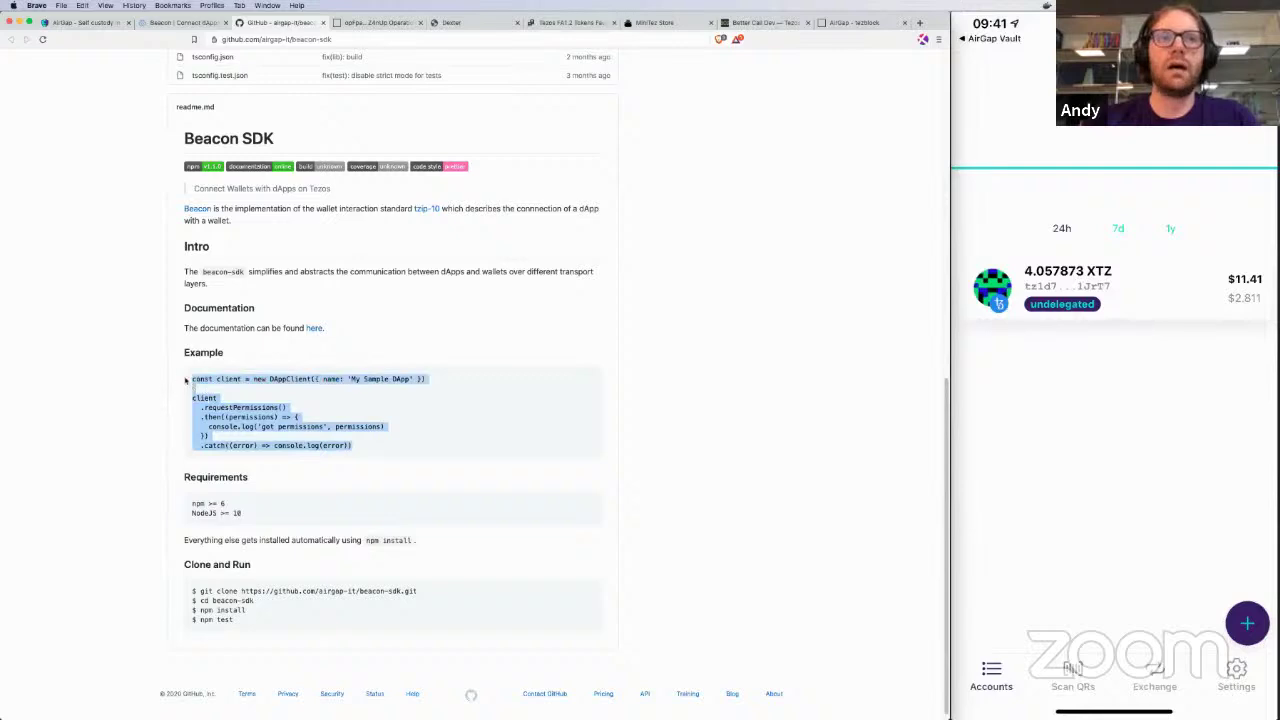
pyautogui.click(151, 380)
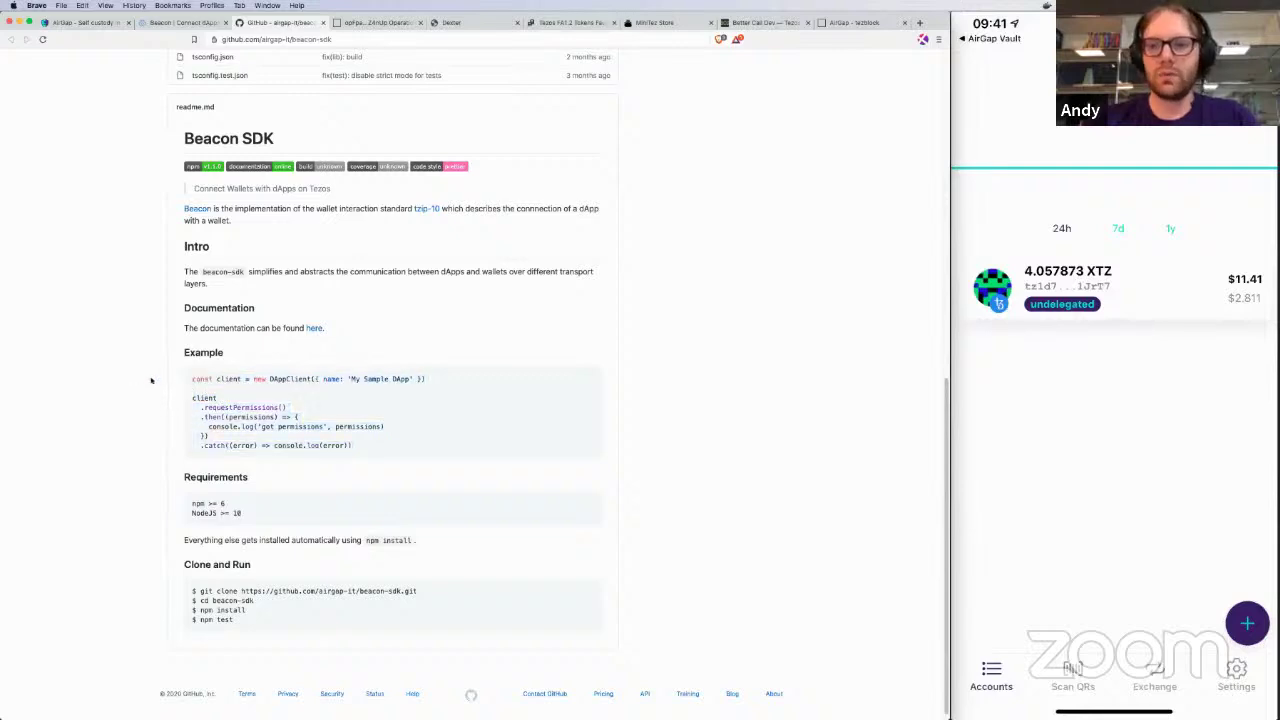
pyautogui.doubleClick(243, 408)
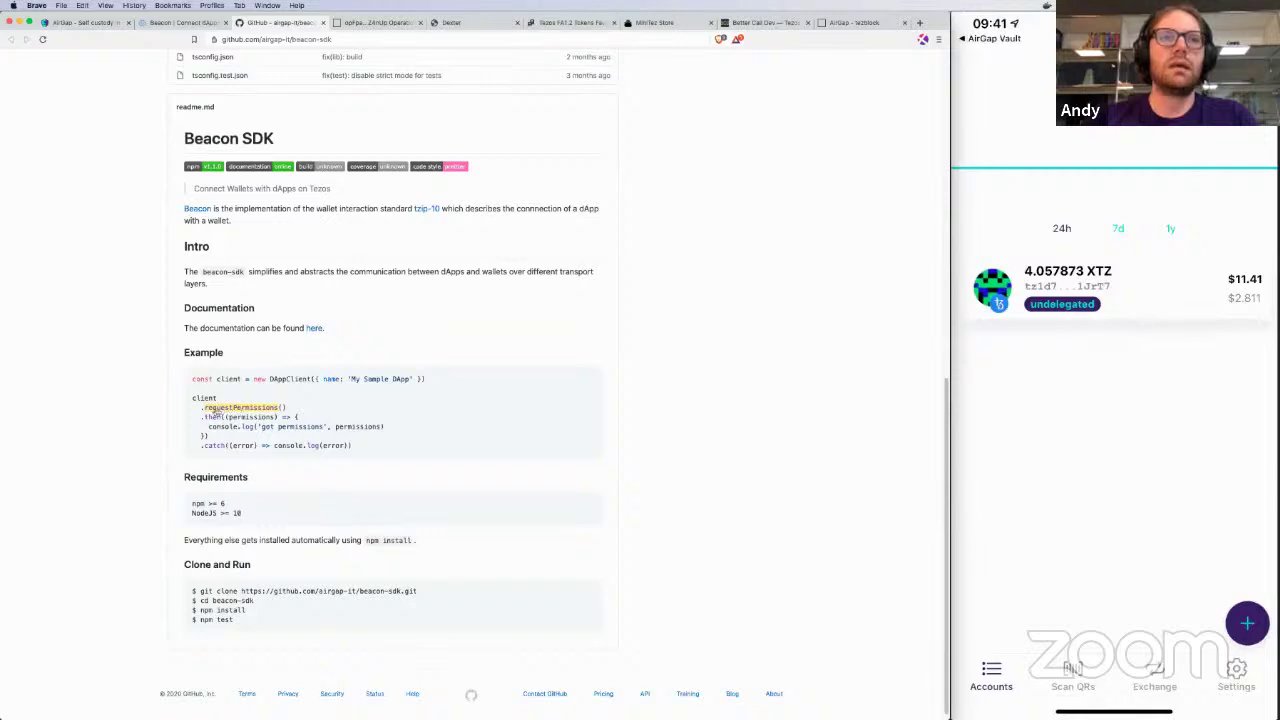
# Step: Close the beacon-sdk GitHub repository and return to the operationRequest section of the Beacon page
pyautogui.click(284, 407)
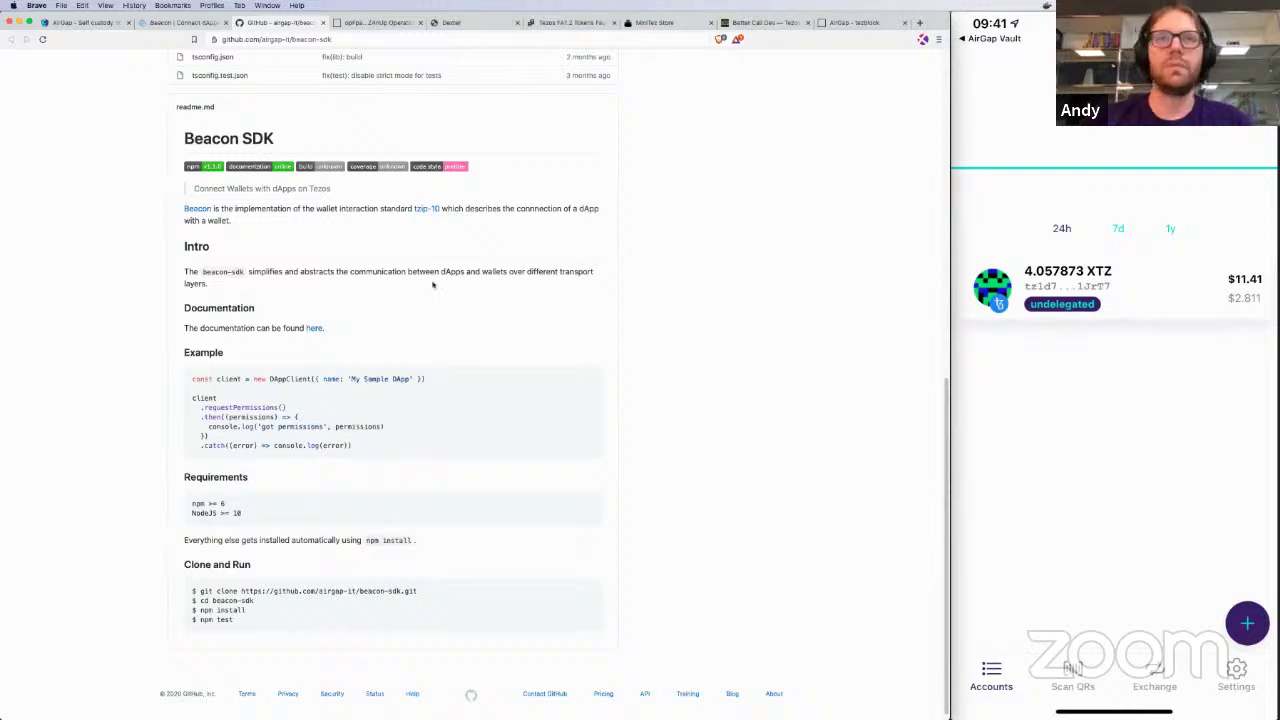
pyautogui.scroll(1, 437, 374)
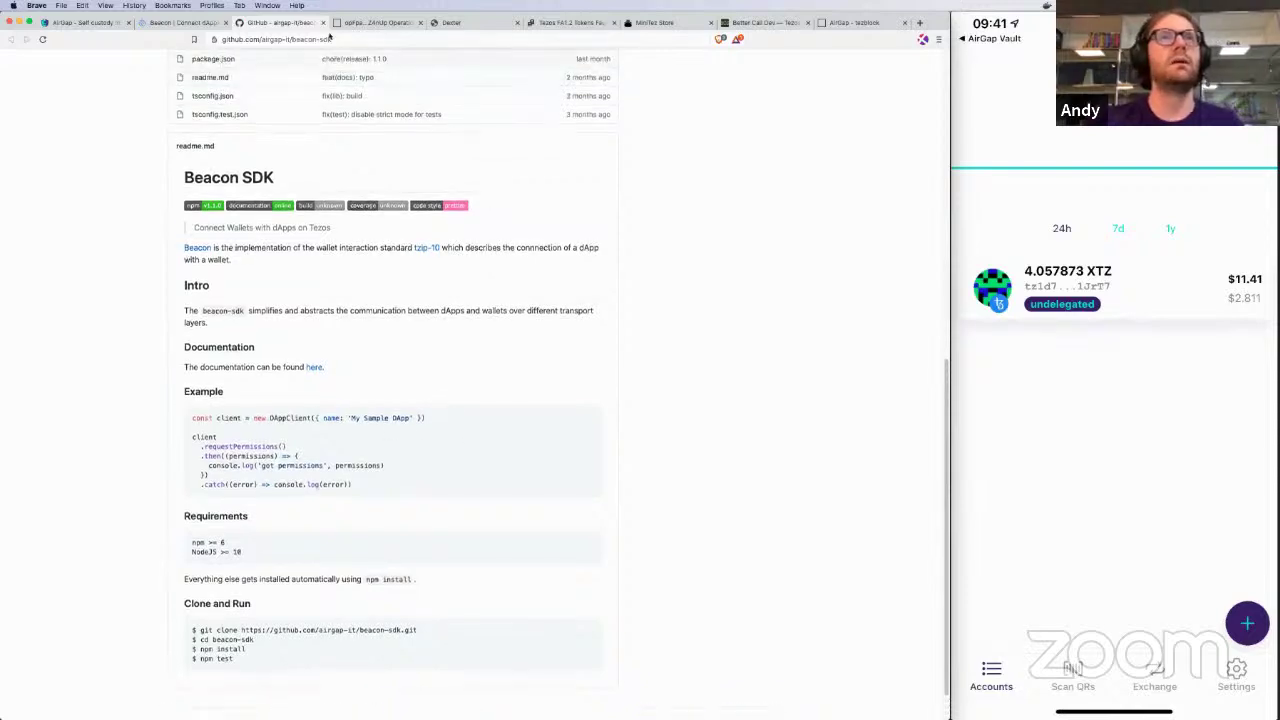
pyautogui.click(323, 22)
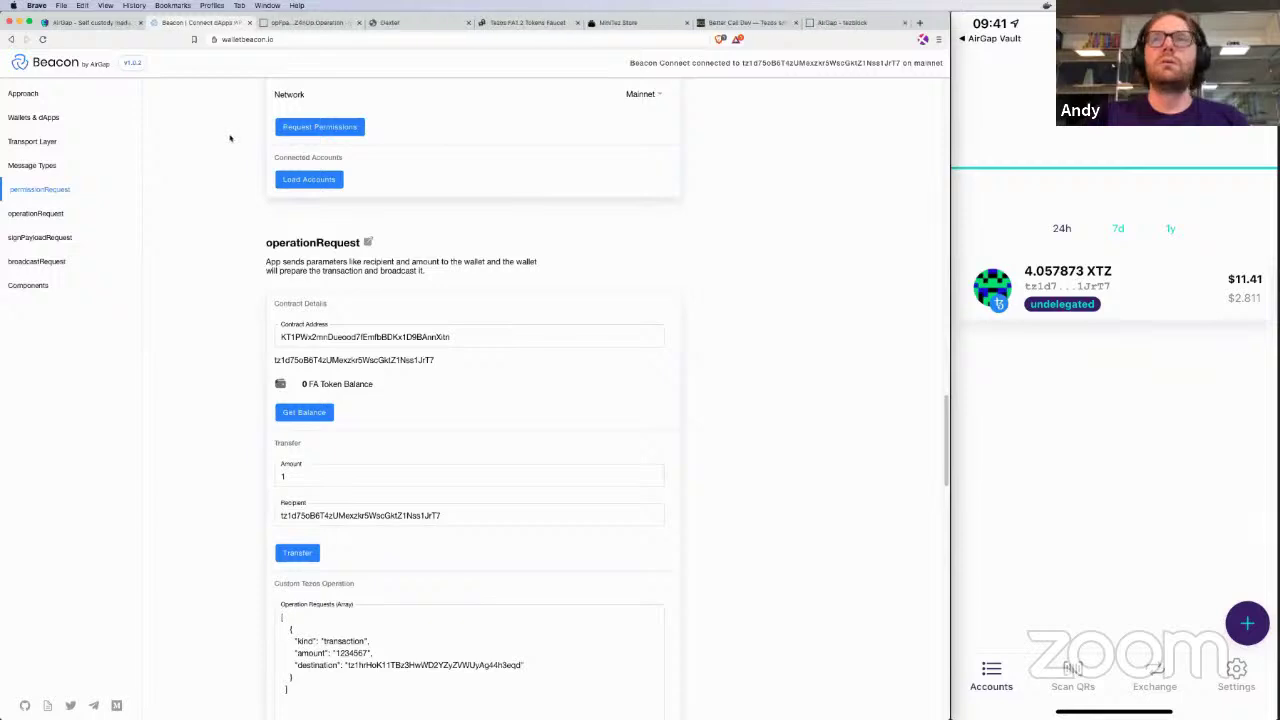
pyautogui.scroll(-1, 426, 174)
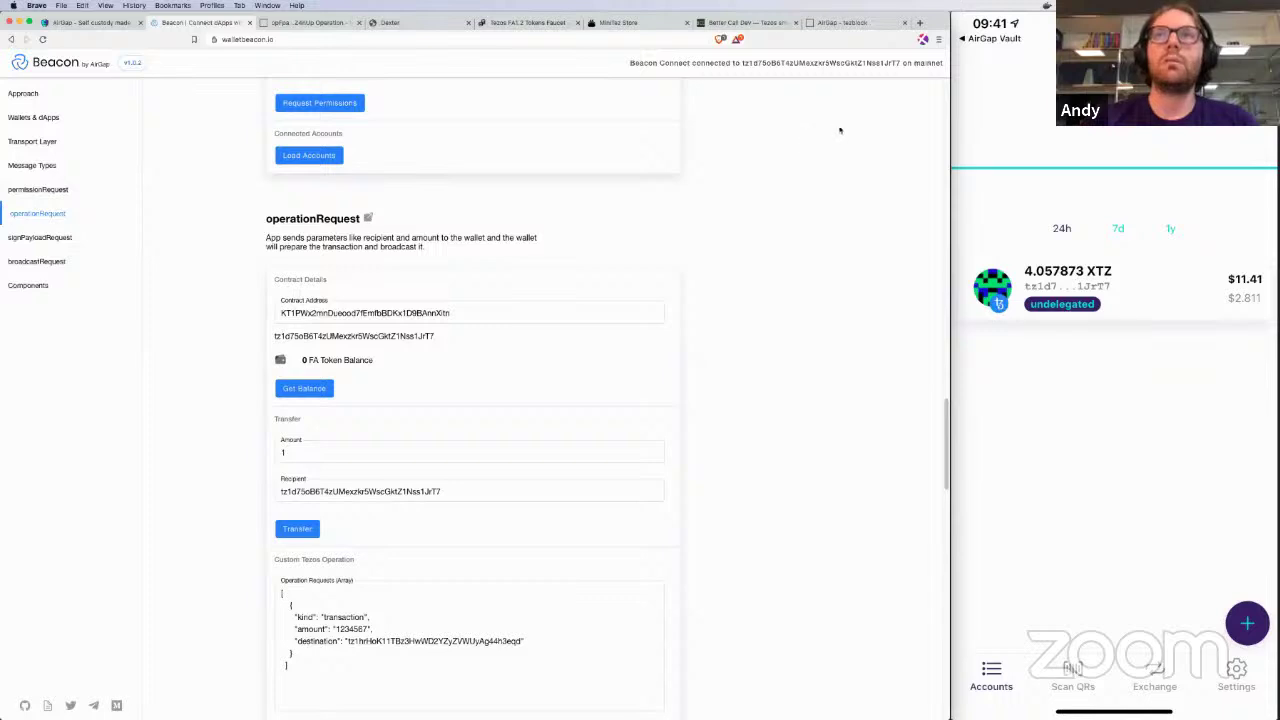
# Step: Install the Beacon Extension in Brave from the Chrome Web Store through the Beacon page's extension download
pyautogui.scroll(5, 520, 172)
pyautogui.scroll(15, 530, 176)
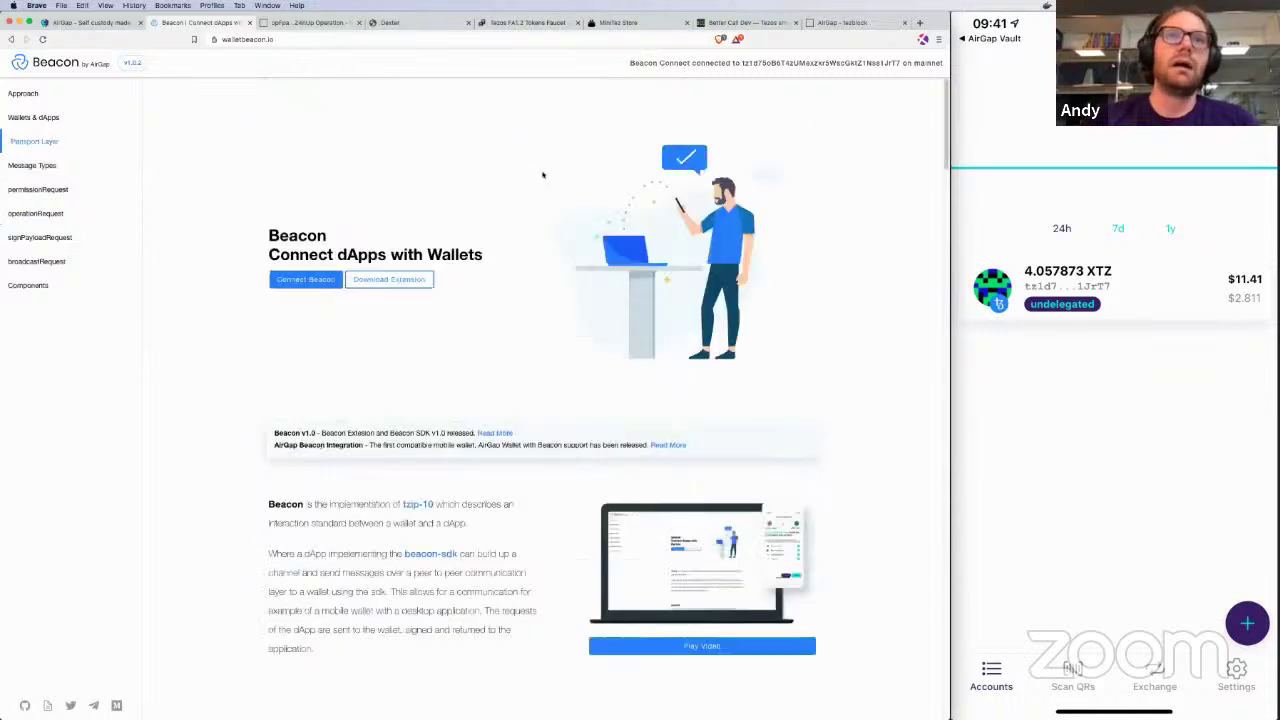
pyautogui.click(426, 284)
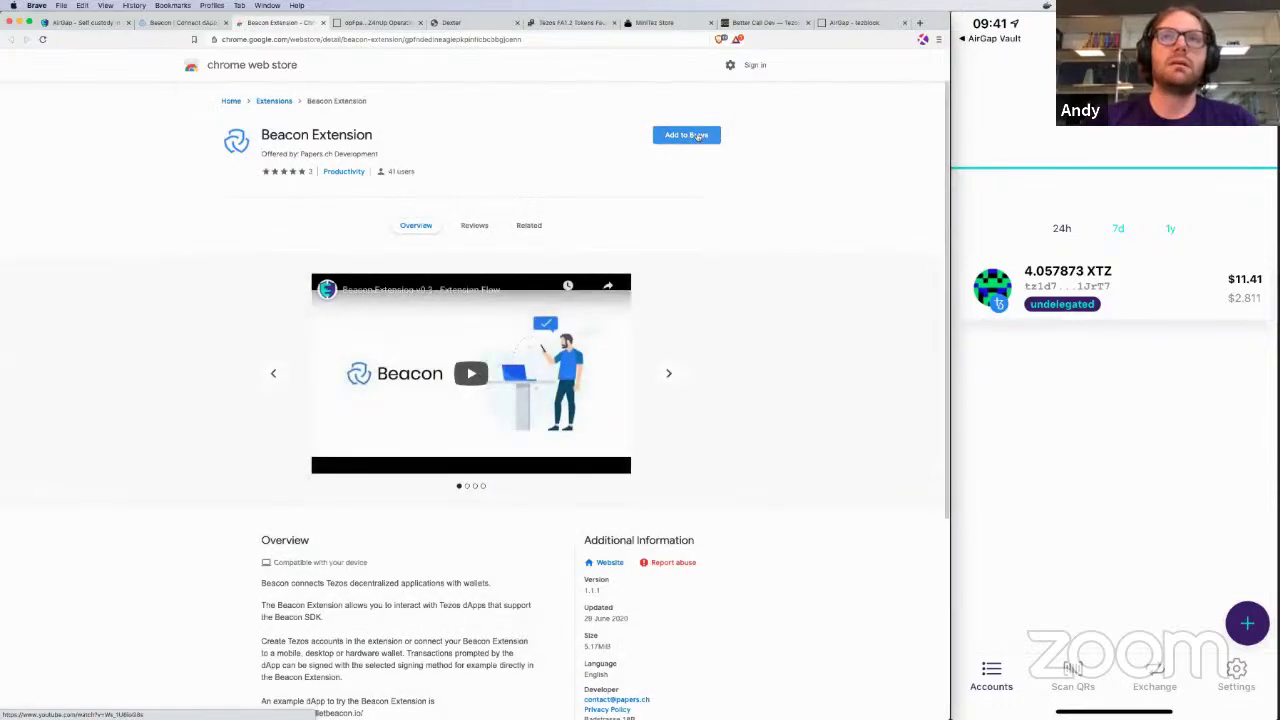
pyautogui.click(690, 135)
pyautogui.click(551, 99)
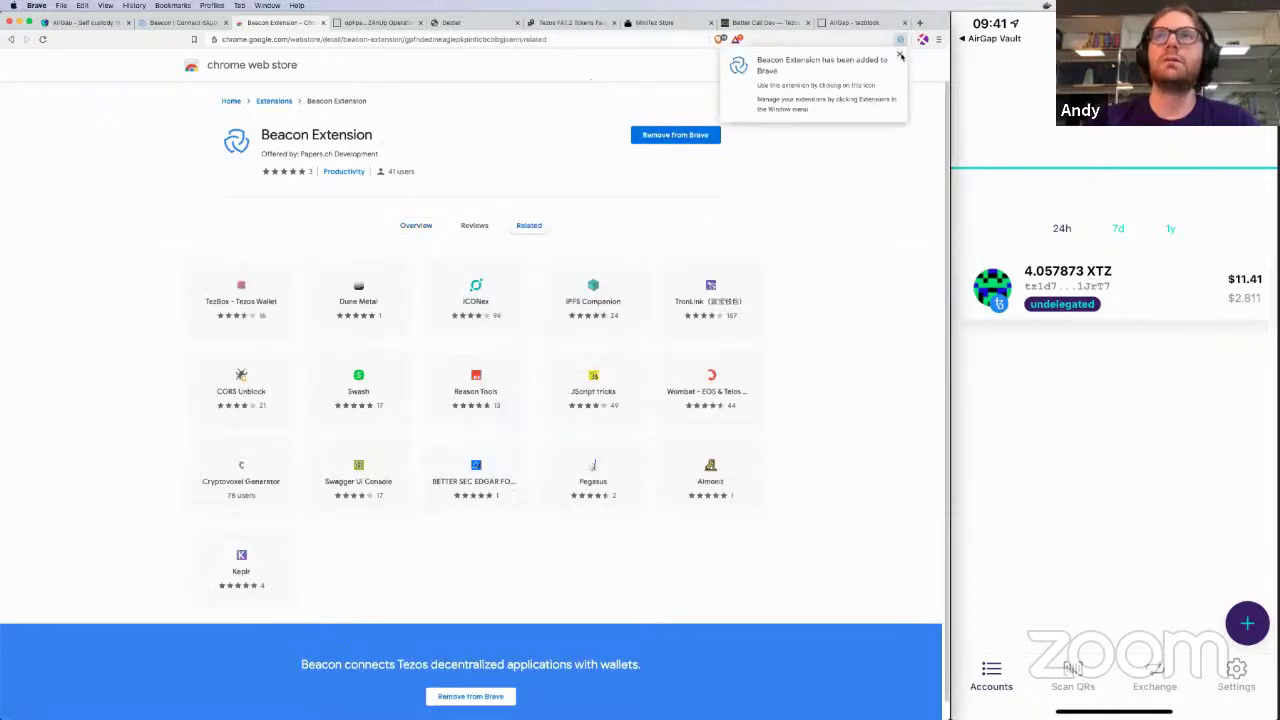
pyautogui.click(899, 50)
# Step: Pair the Beacon Extension with the mobile AirGap Wallet and close the extension's window
pyautogui.click(900, 40)
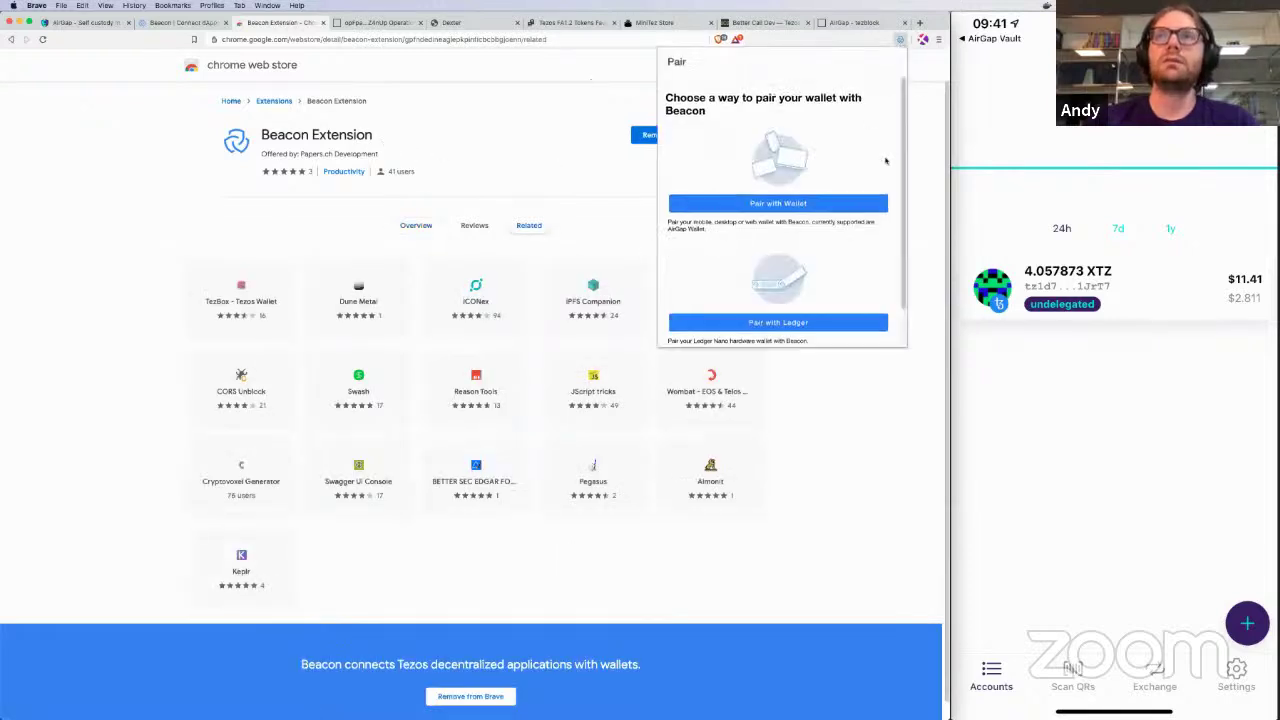
pyautogui.scroll(-1, 869, 253)
pyautogui.scroll(1, 869, 253)
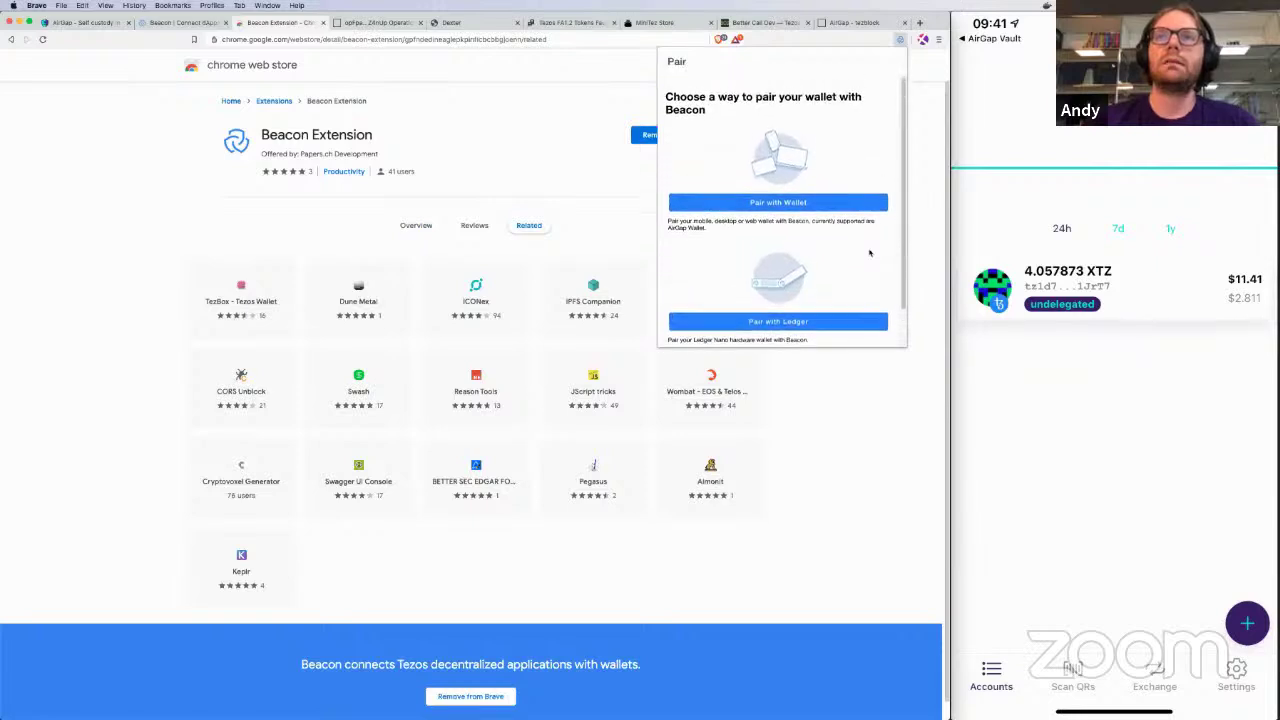
pyautogui.click(795, 205)
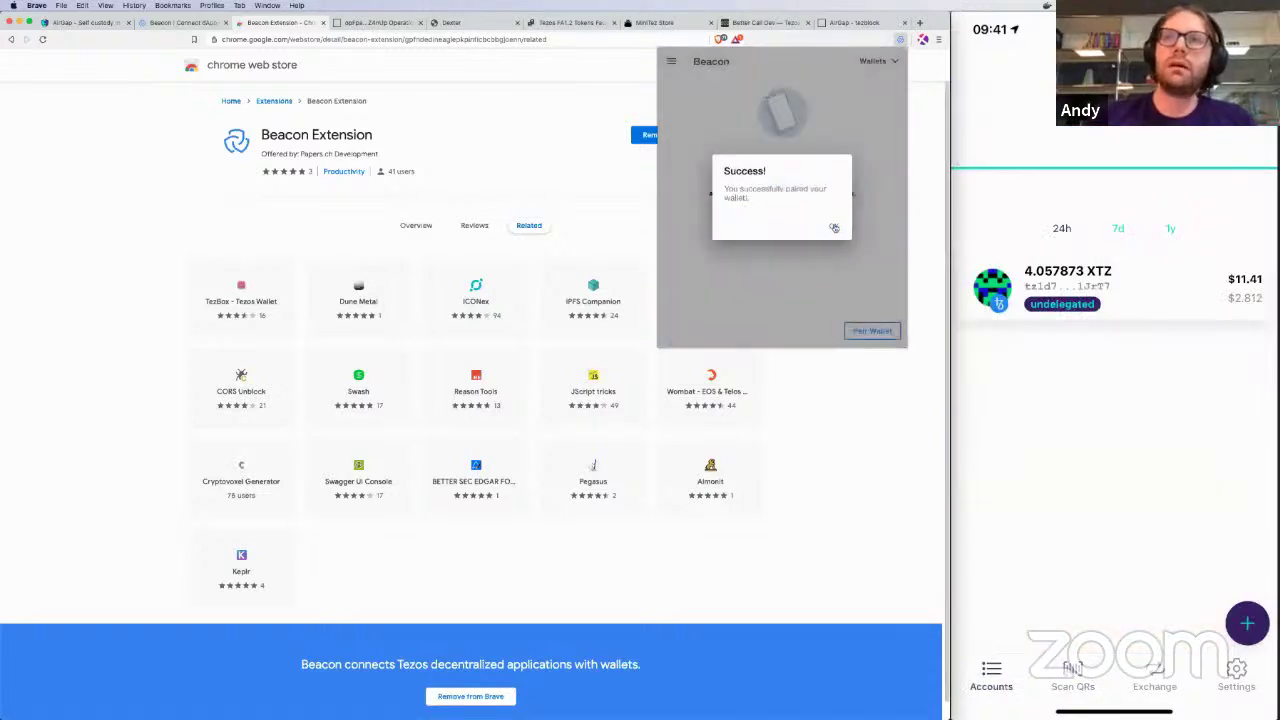
pyautogui.click(833, 225)
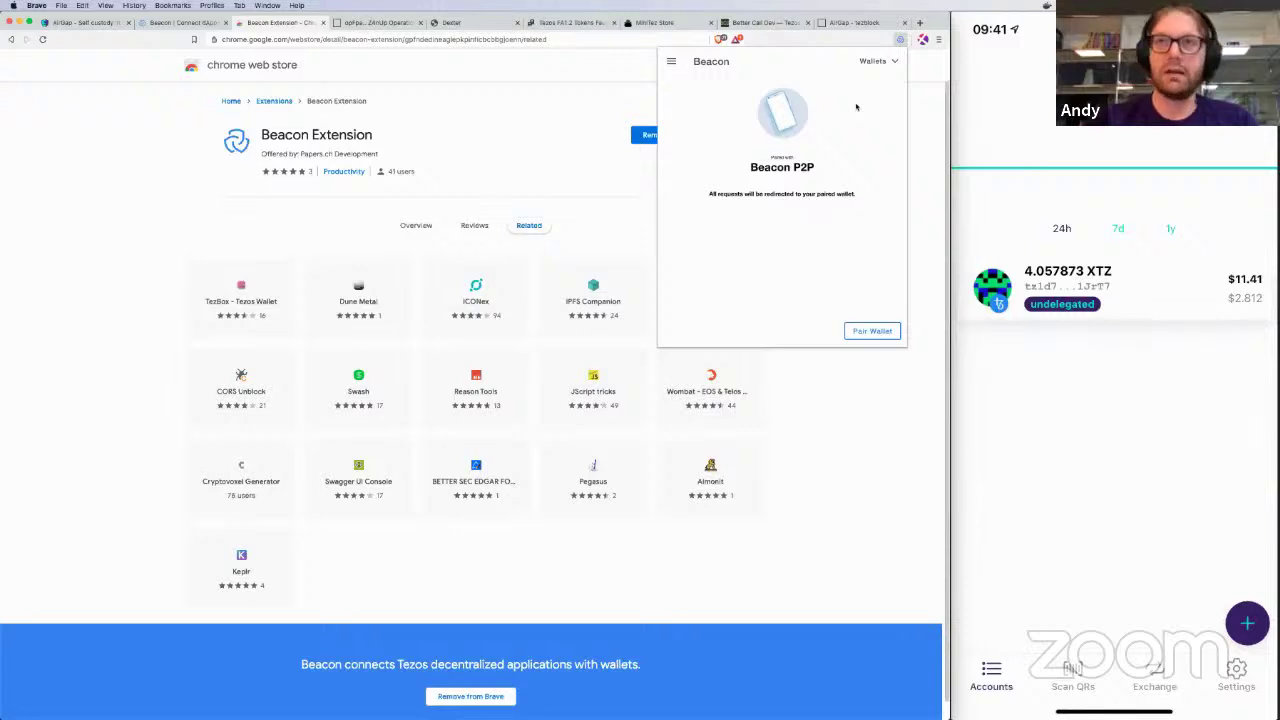
pyautogui.click(900, 40)
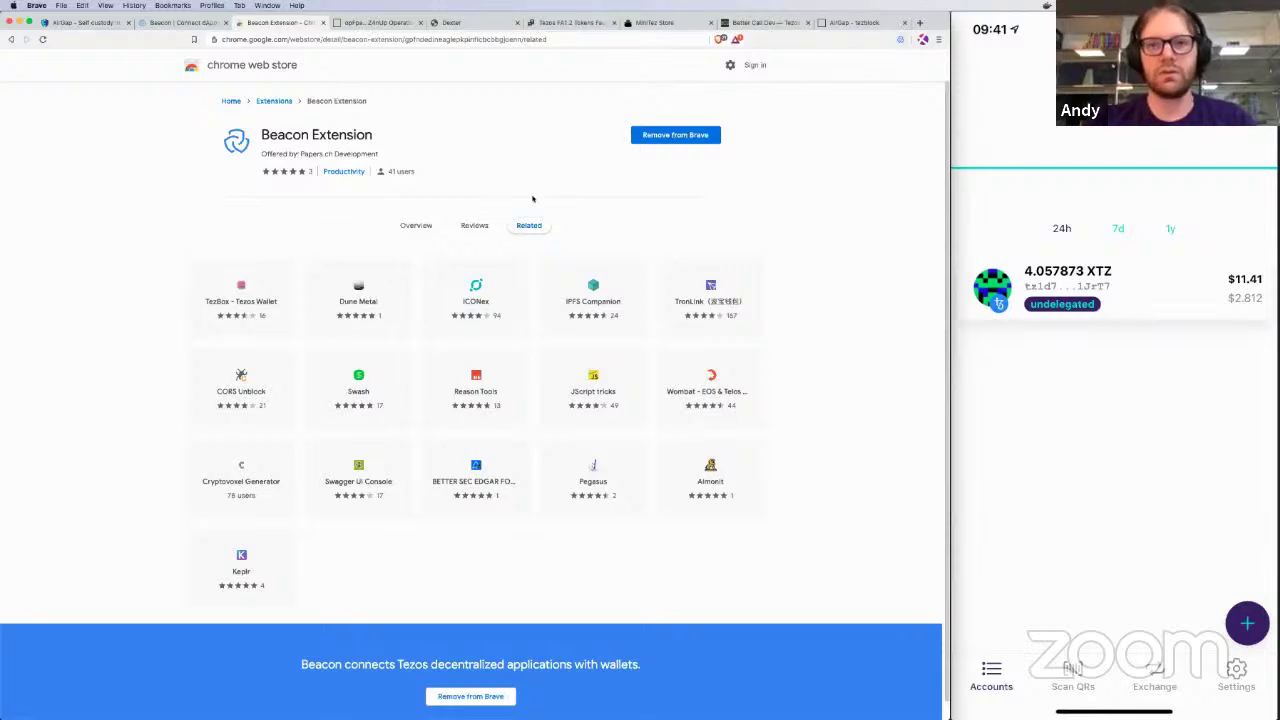
# Step: Connect the Beacon page to the wallet through the Beacon Extension and switch to the FA1.2 Token Faucet page
pyautogui.click(185, 22)
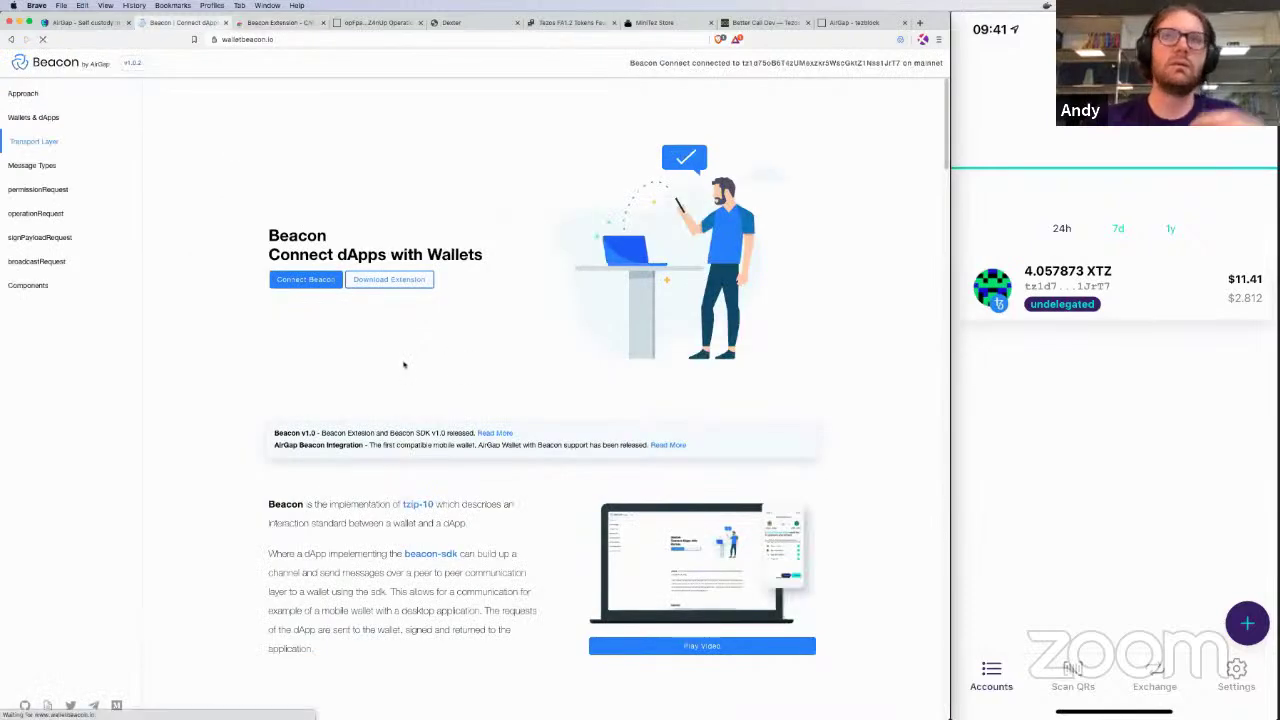
pyautogui.click(325, 284)
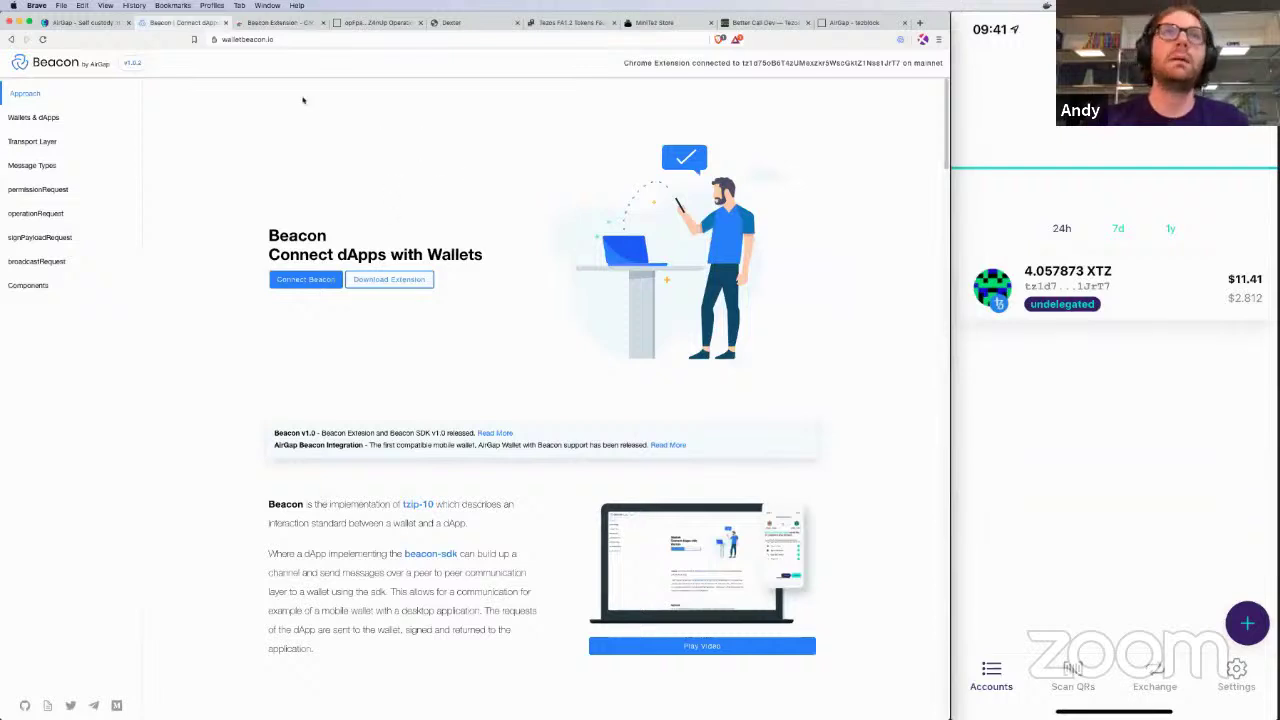
pyautogui.click(565, 25)
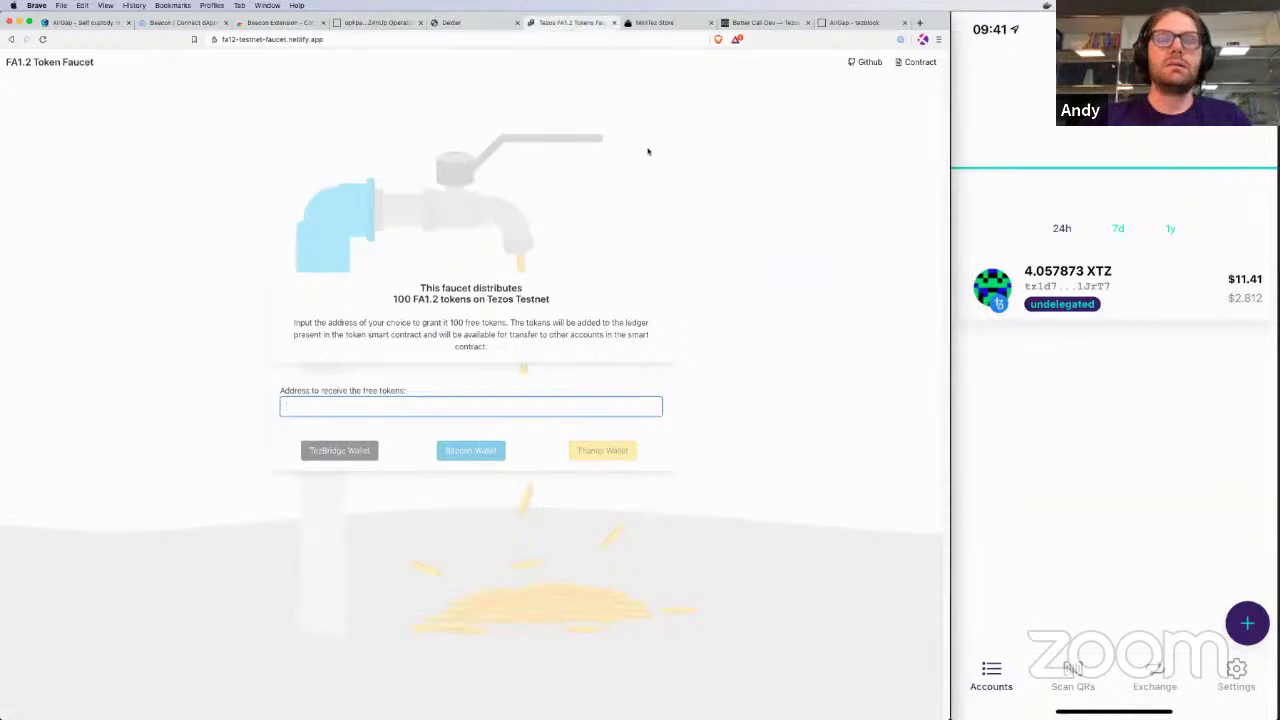